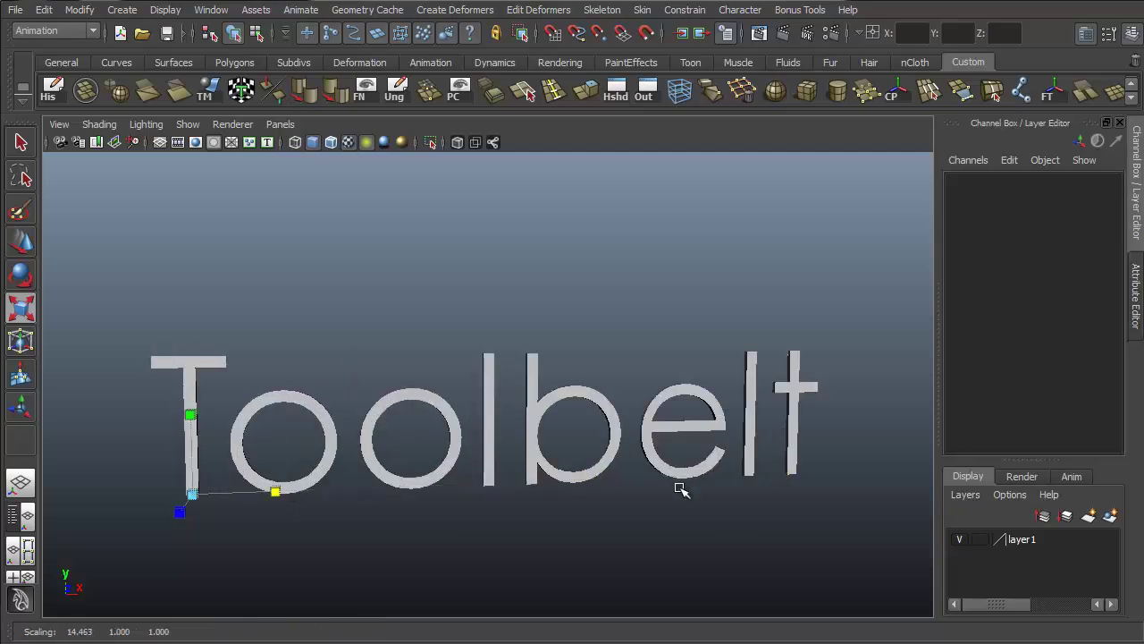
Step: Raise the M of the Maya Toolbelt title and view the title head-on
key("e")
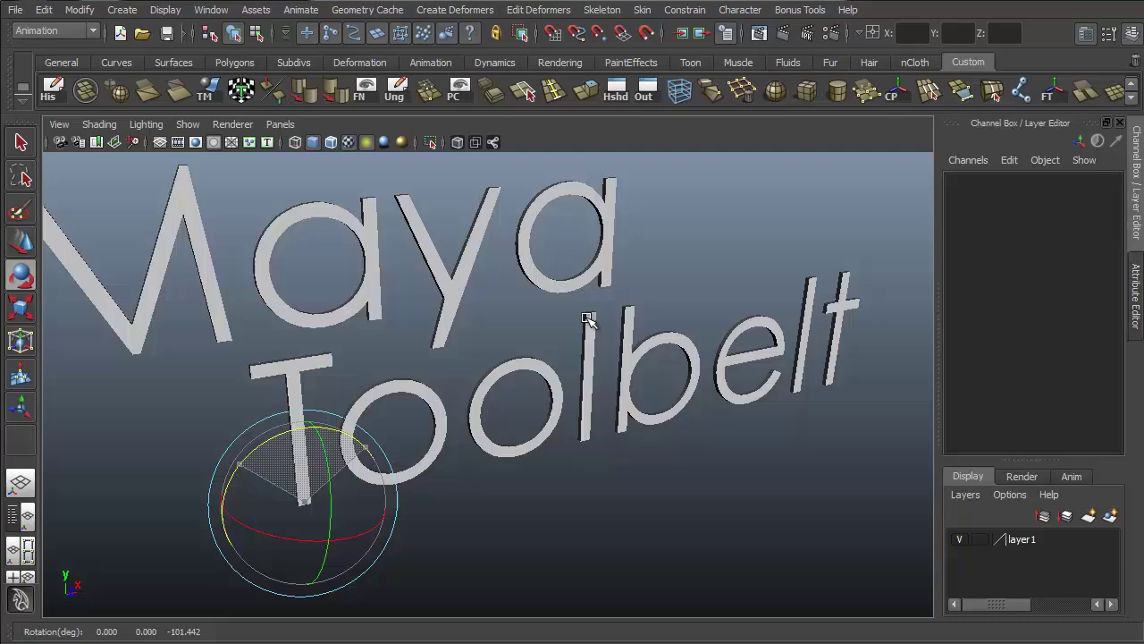
key("w")
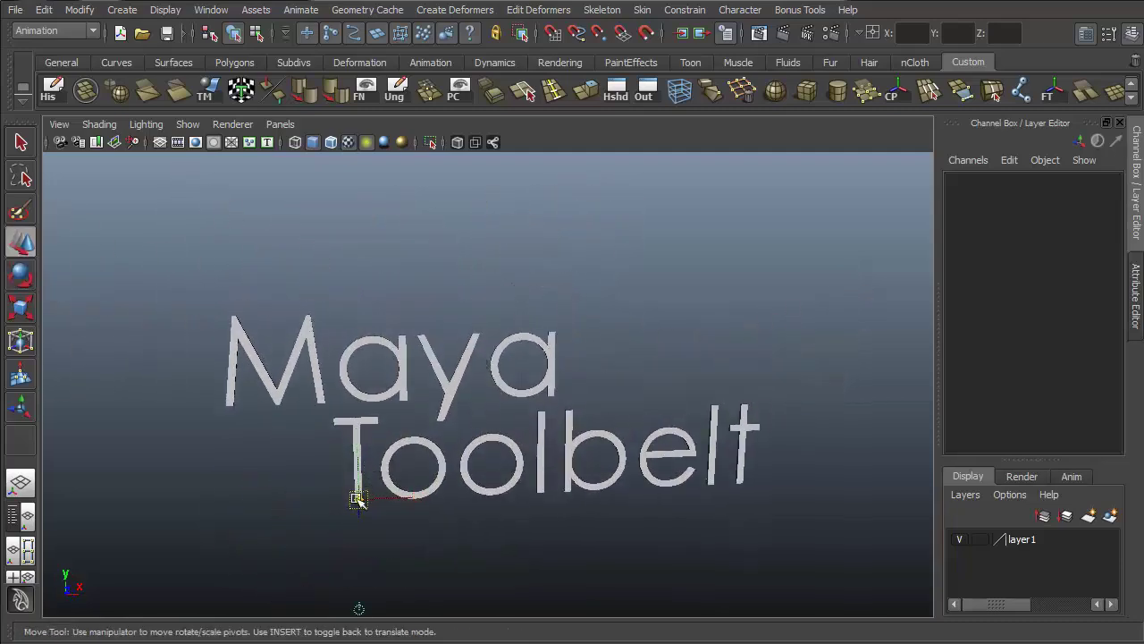
left_click(277, 393)
left_click_drag(270, 275, 273, 154)
key("q")
left_click_drag(360, 189, 756, 338, "alt")
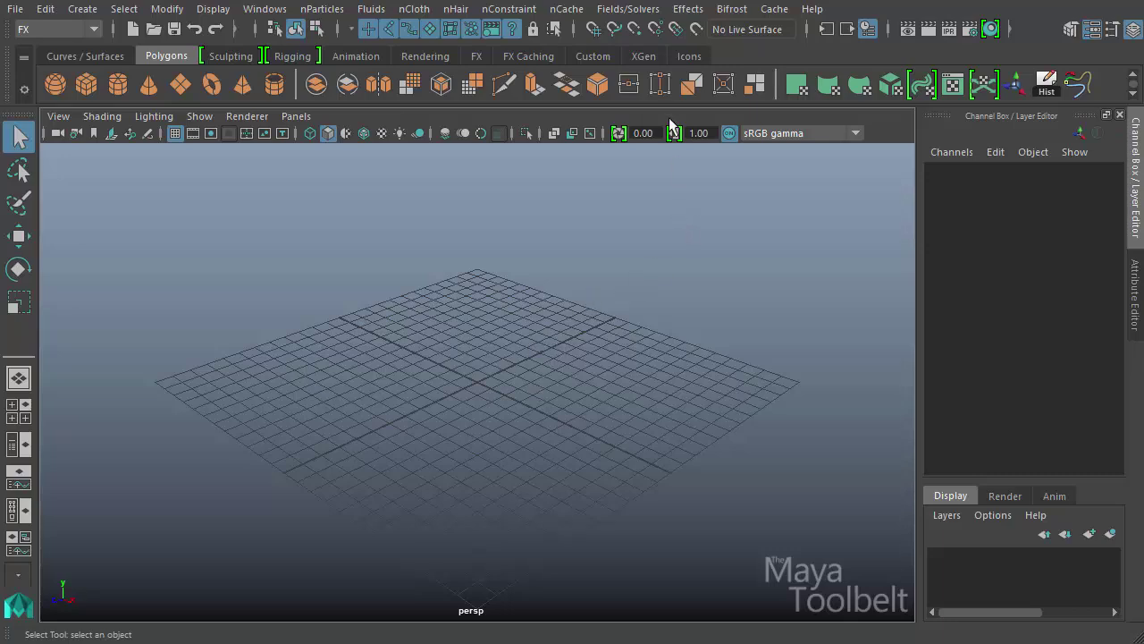
Step: Open the Fields/Solvers menu to reach Create Barrier Constraint
left_click(630, 11)
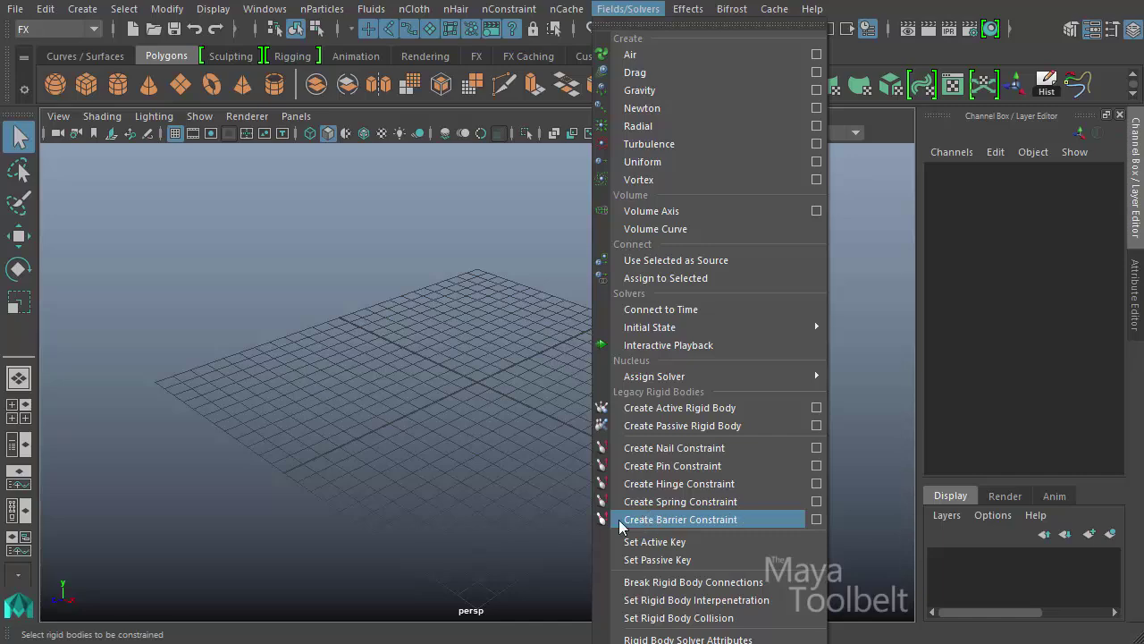
left_click(815, 520)
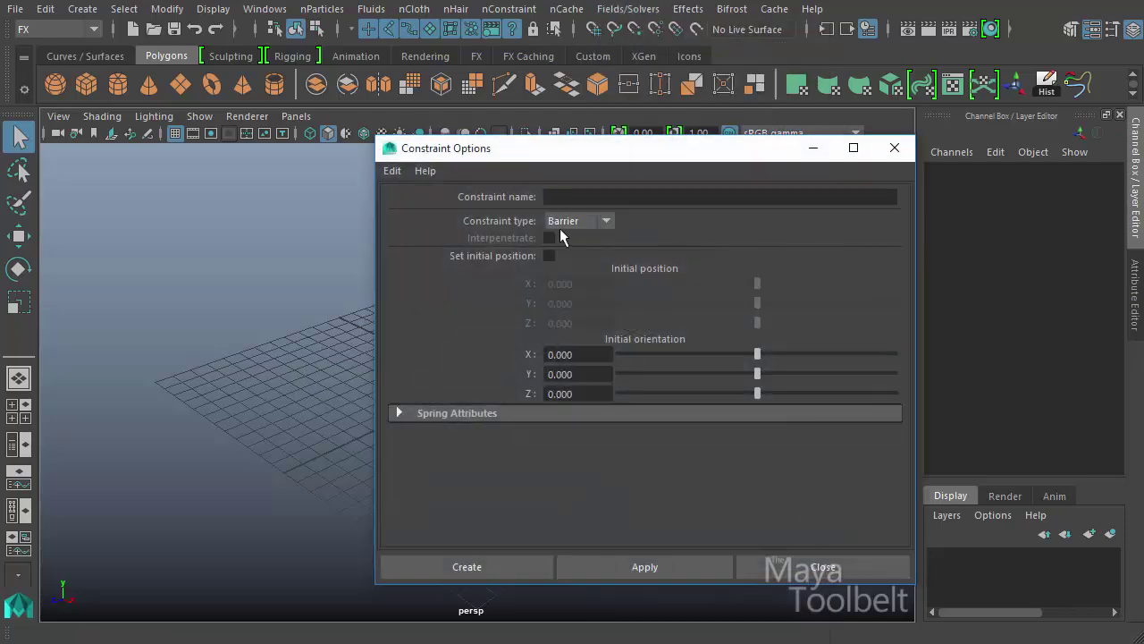
left_click_drag(553, 153, 575, 120)
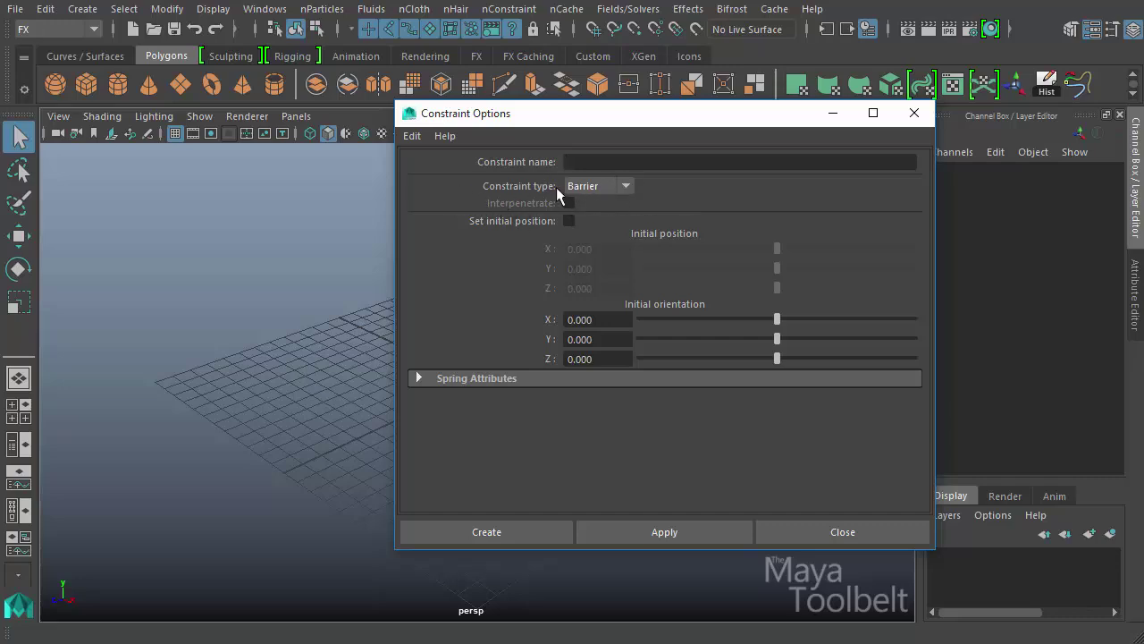
left_click(624, 188)
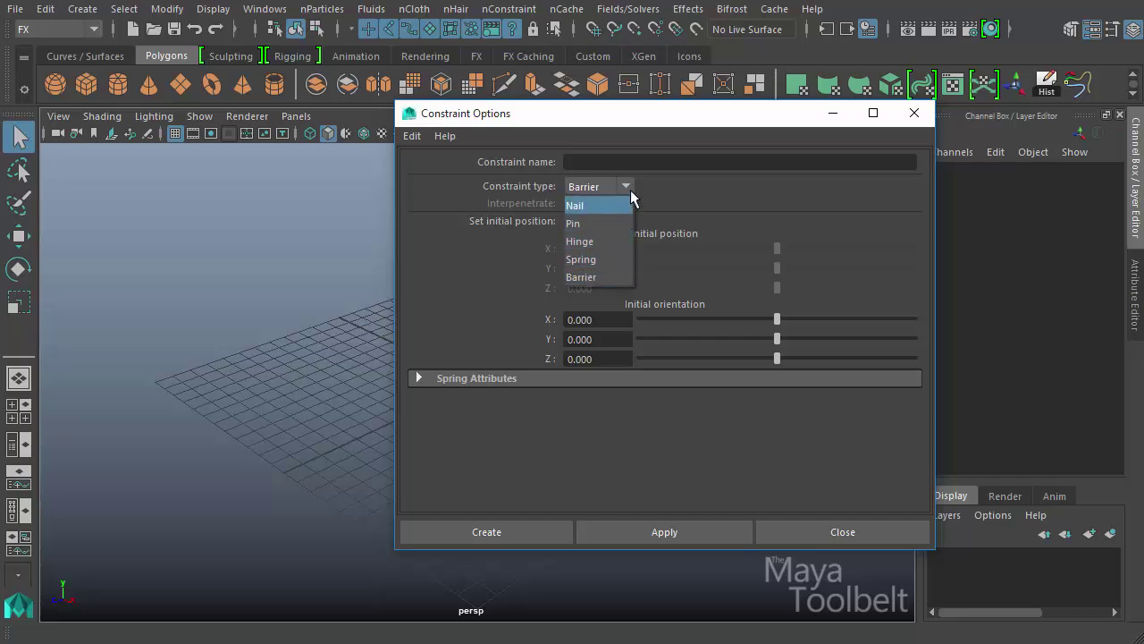
left_click(629, 185)
left_click(630, 184)
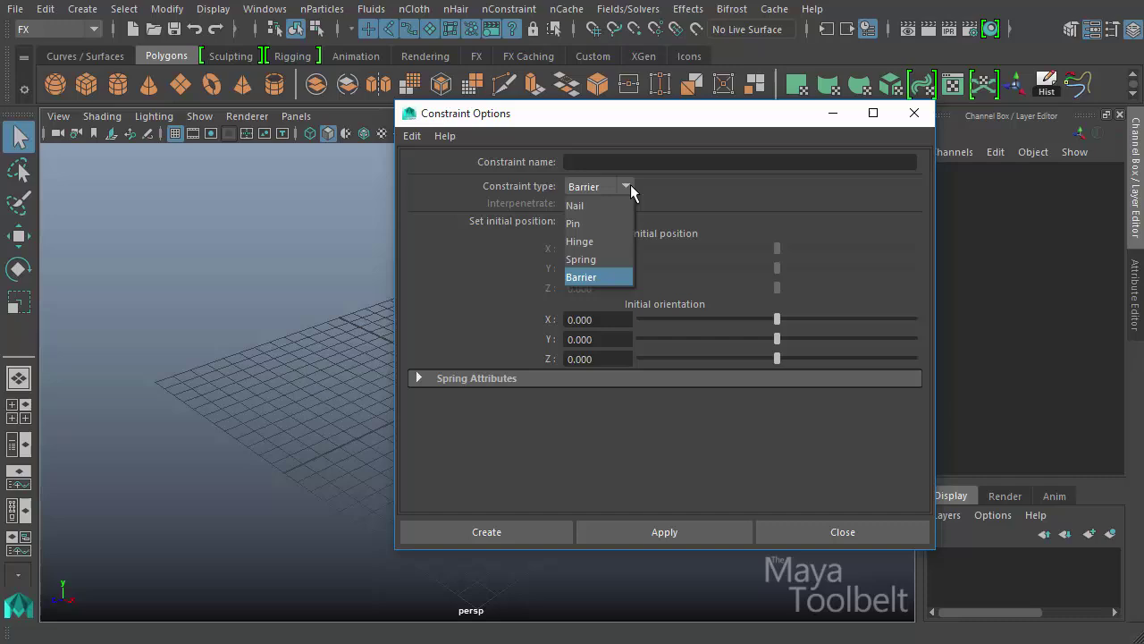
left_click(715, 228)
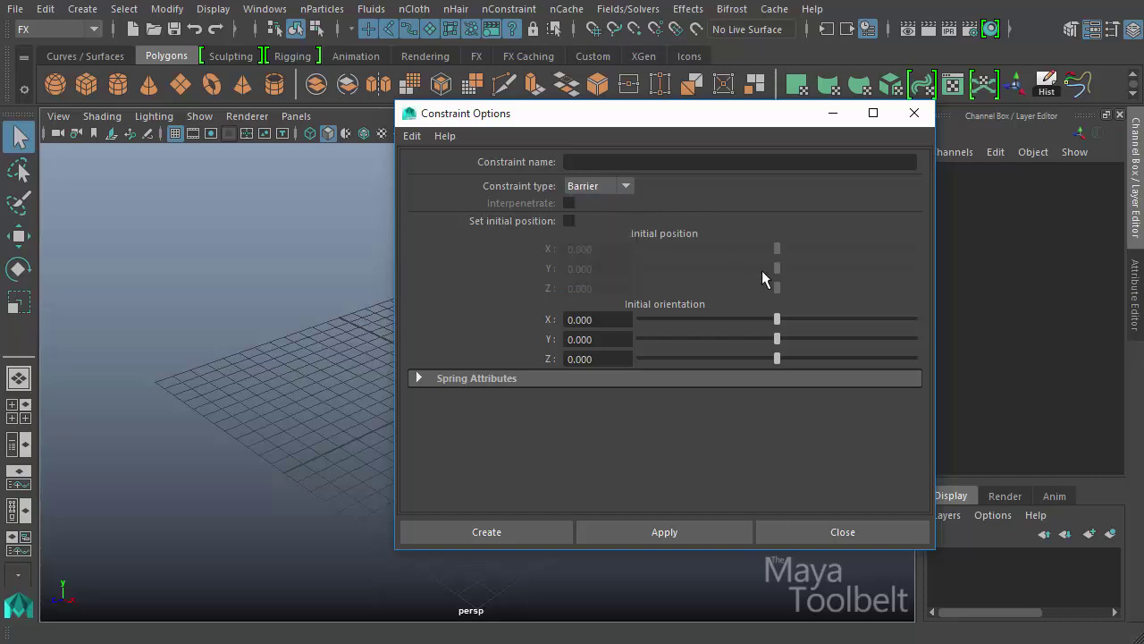
left_click(431, 382)
left_click(432, 381)
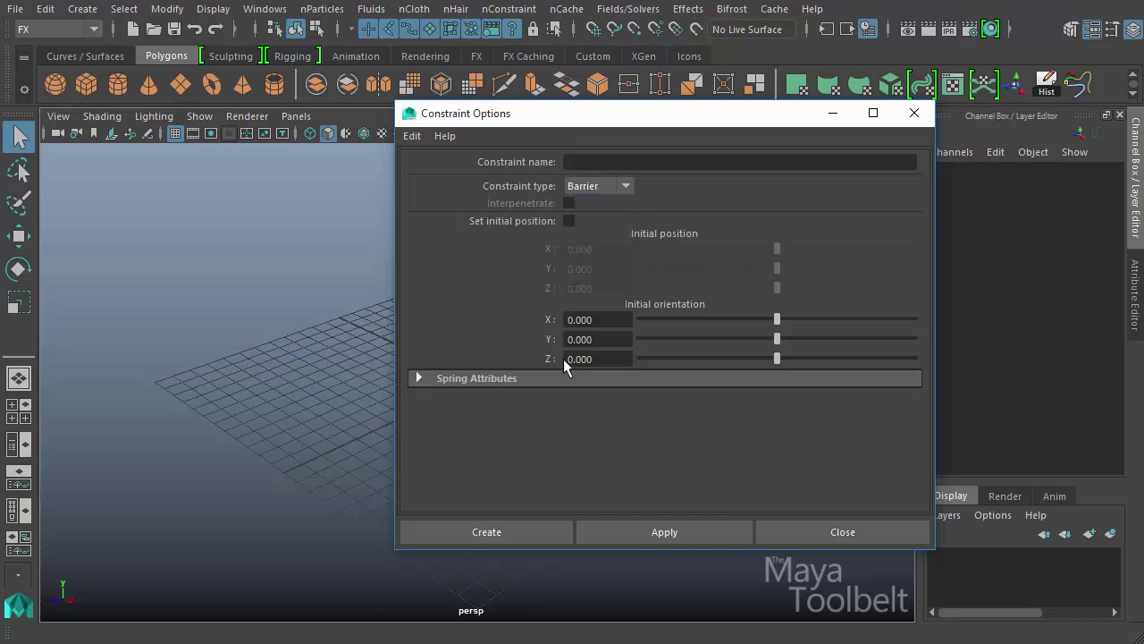
left_click(450, 378)
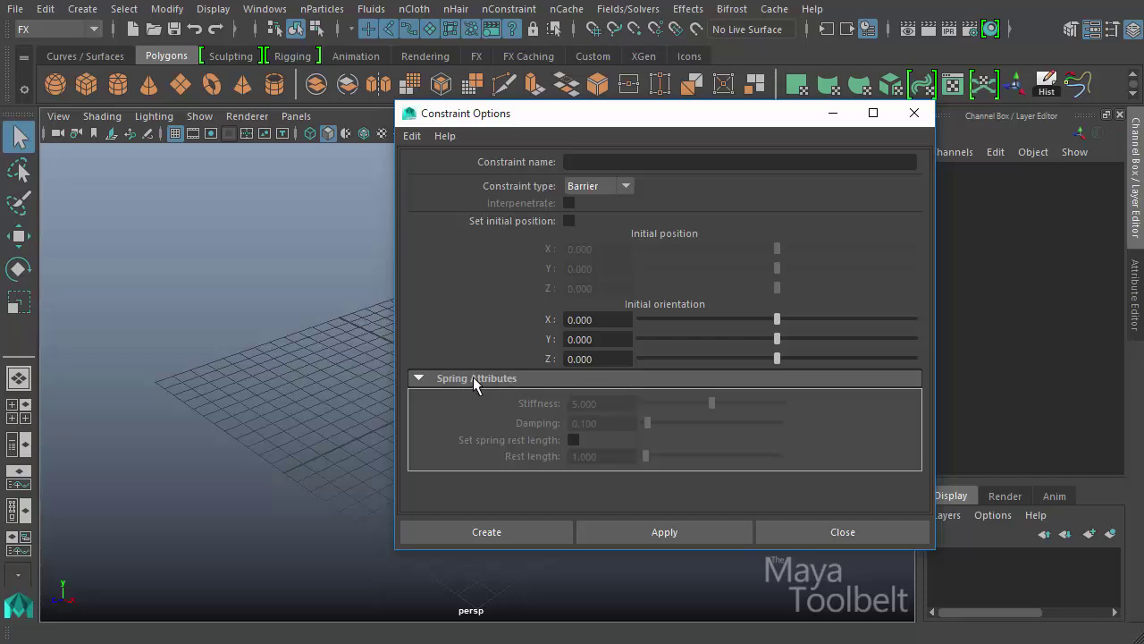
left_click(473, 377)
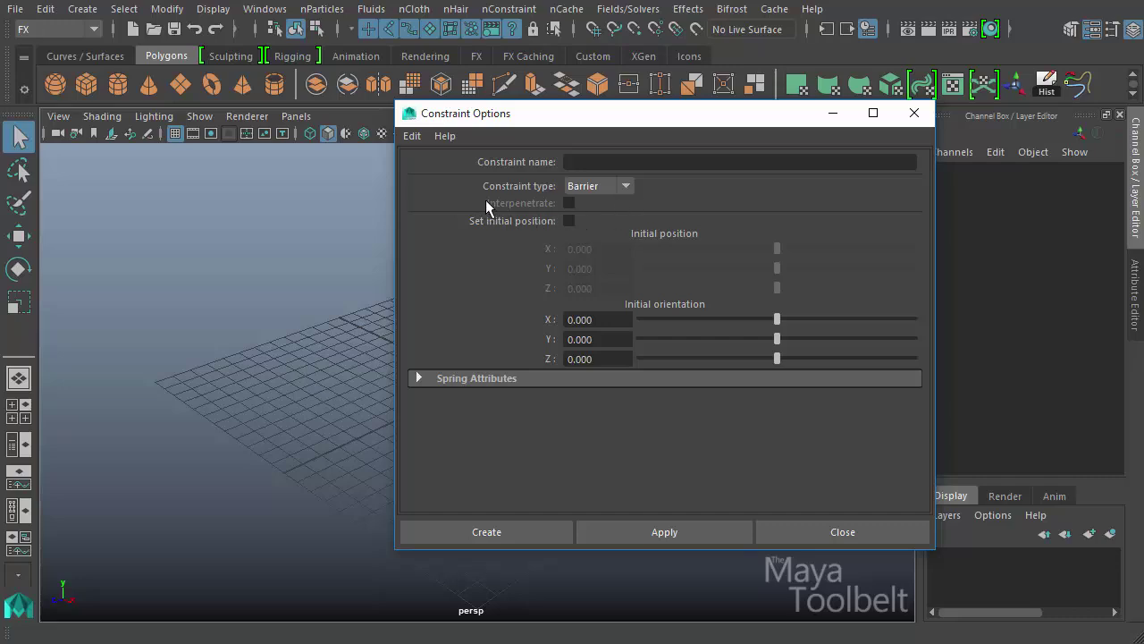
Step: Toggle Set initial position on and off in the Constraint Options
left_click(565, 219)
left_click(569, 221)
left_click(569, 221)
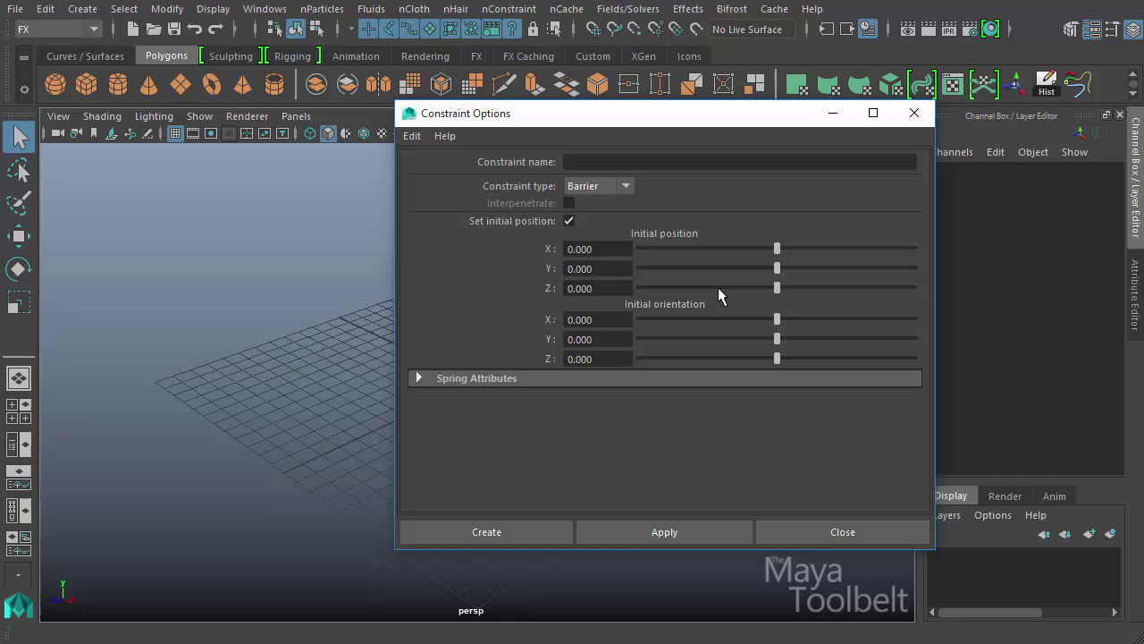
left_click(572, 219)
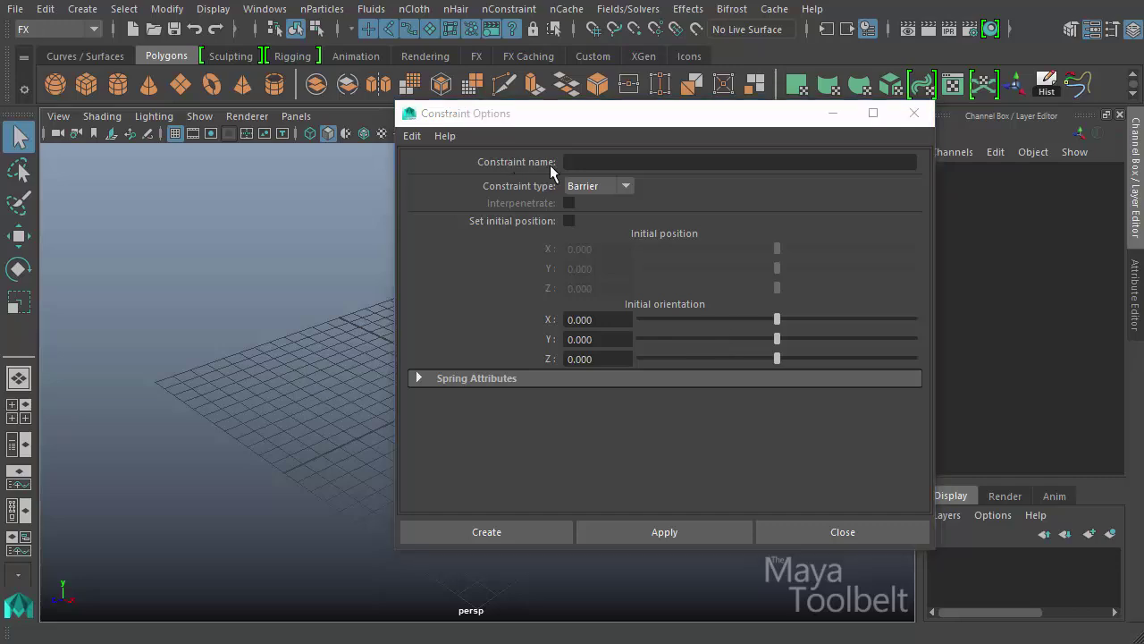
left_click(586, 162)
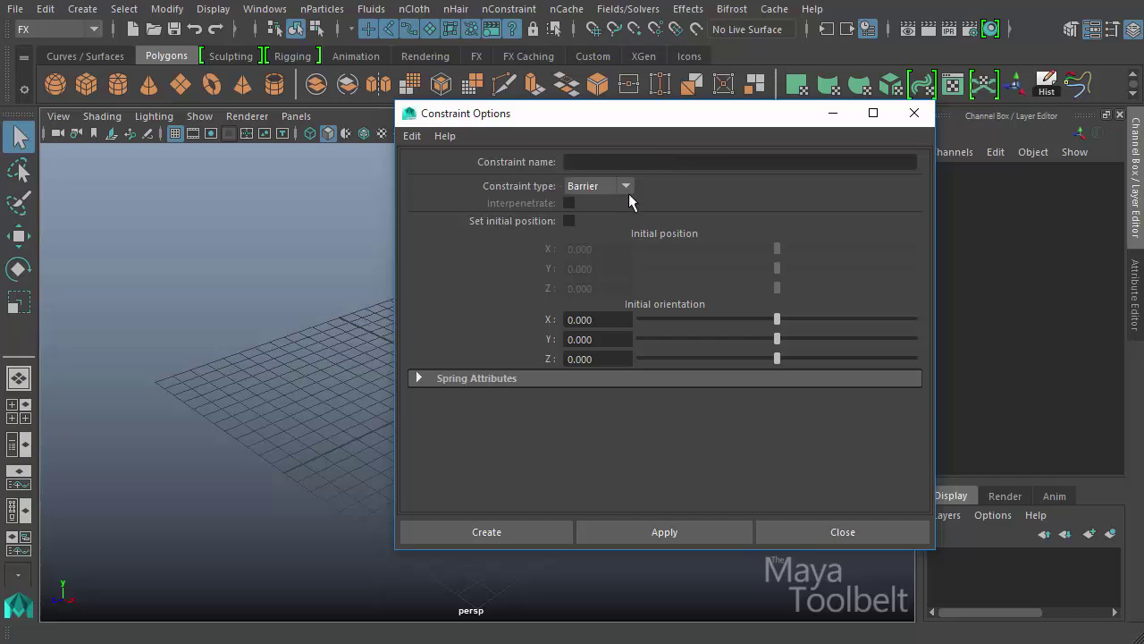
Step: Reset the constraint settings to defaults and set Constraint type back to Barrier
left_click(413, 136)
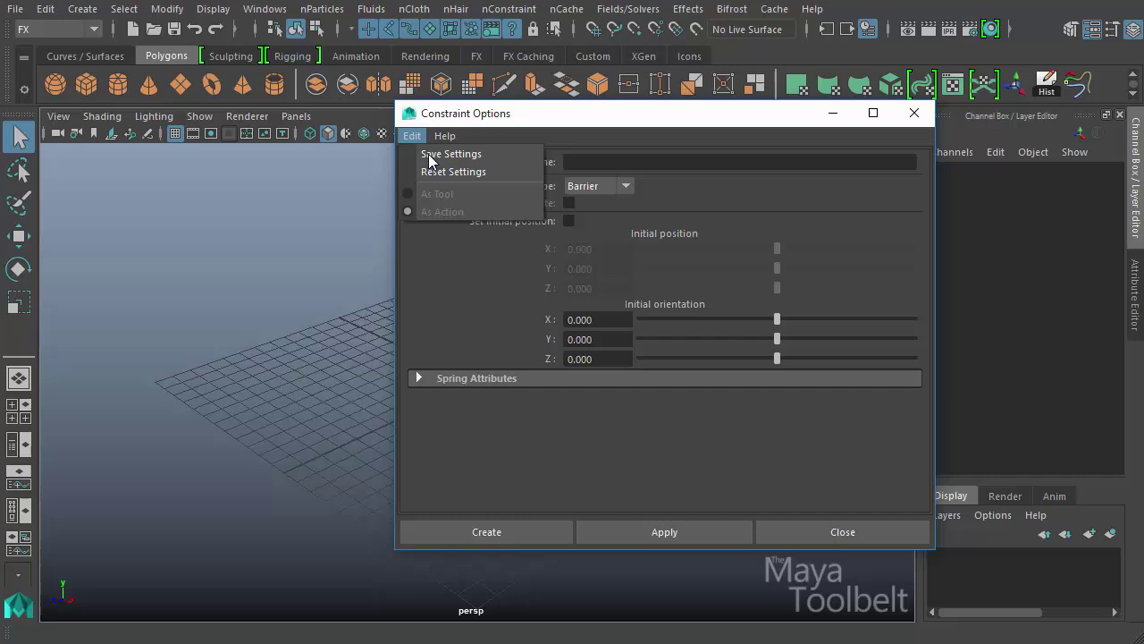
left_click(438, 173)
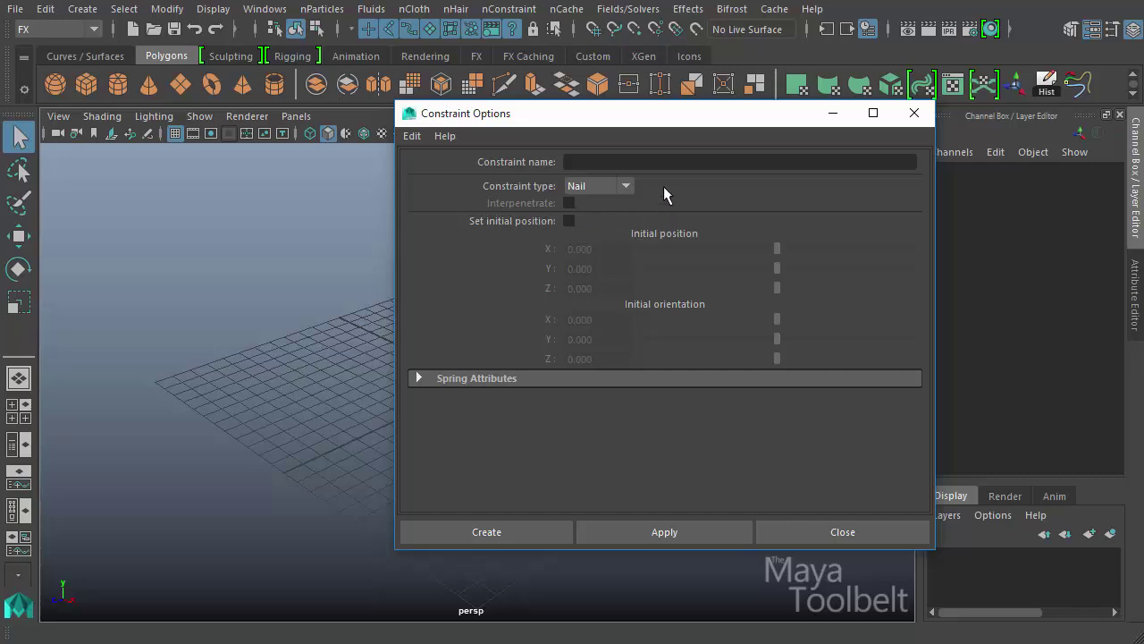
left_click(625, 185)
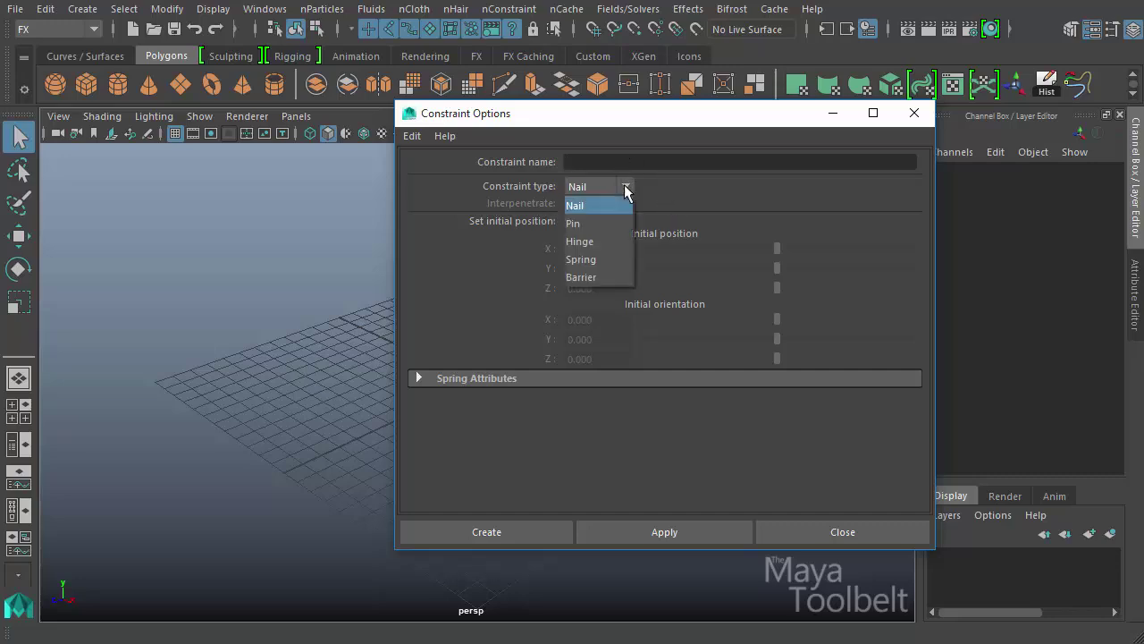
left_click(597, 276)
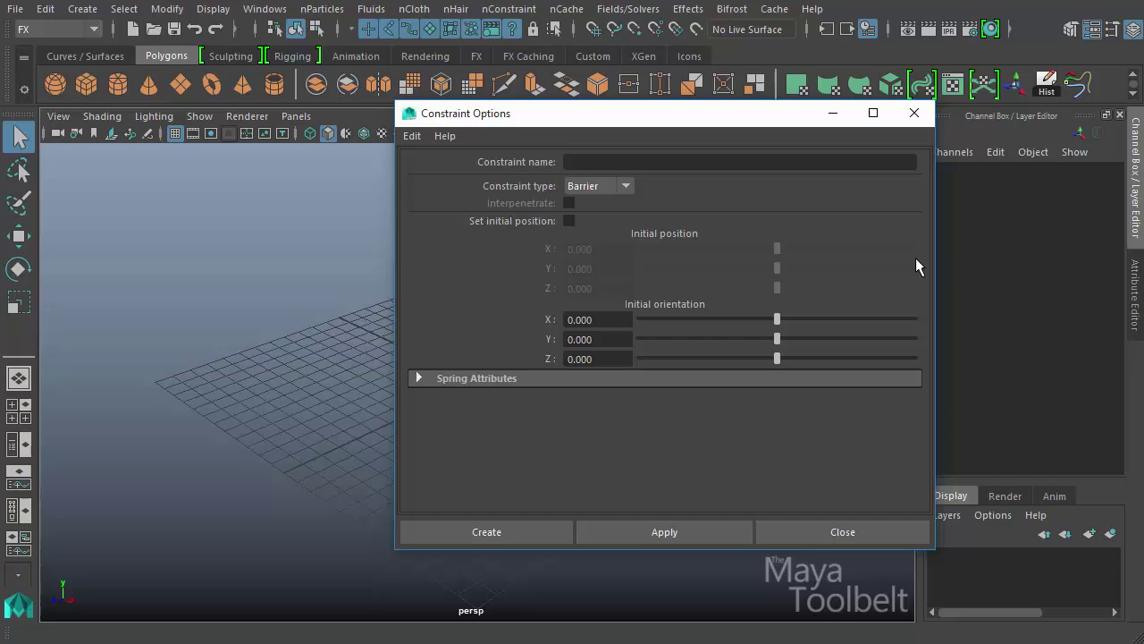
left_click_drag(634, 122, 780, 146)
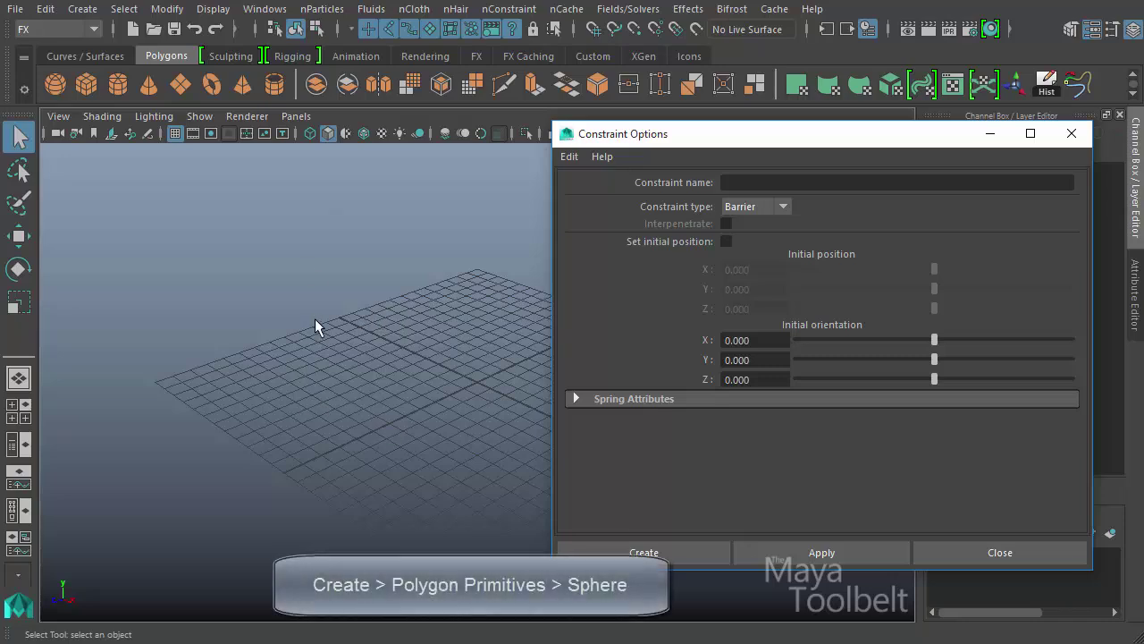
Step: Create a polygon sphere at the origin from Create > Polygon Primitives
left_click(82, 8)
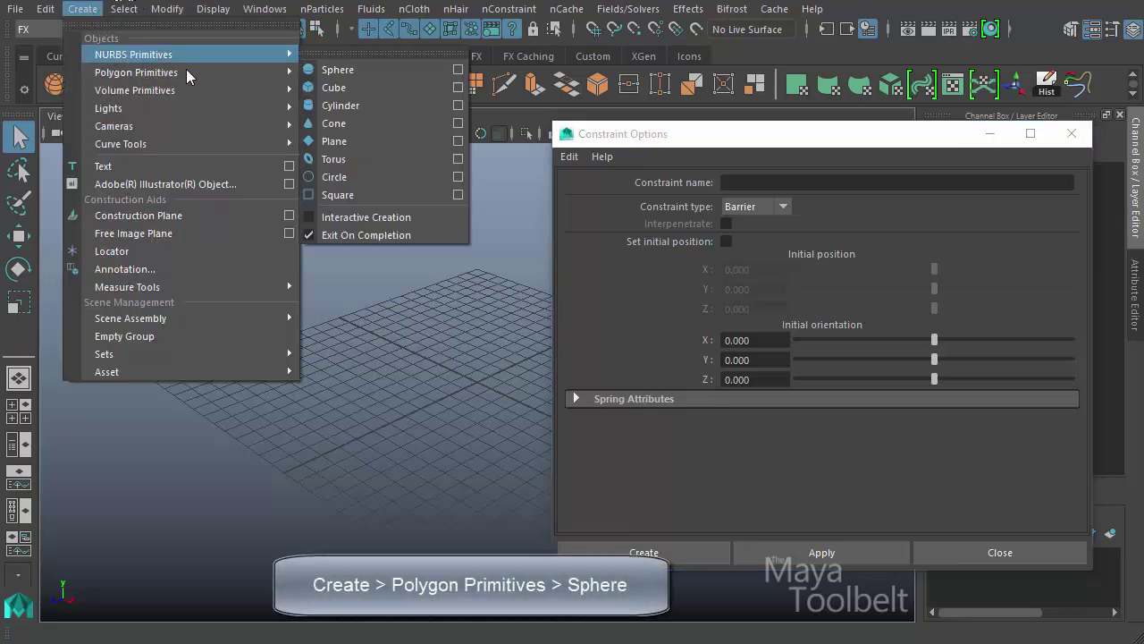
mouse_move(229, 75)
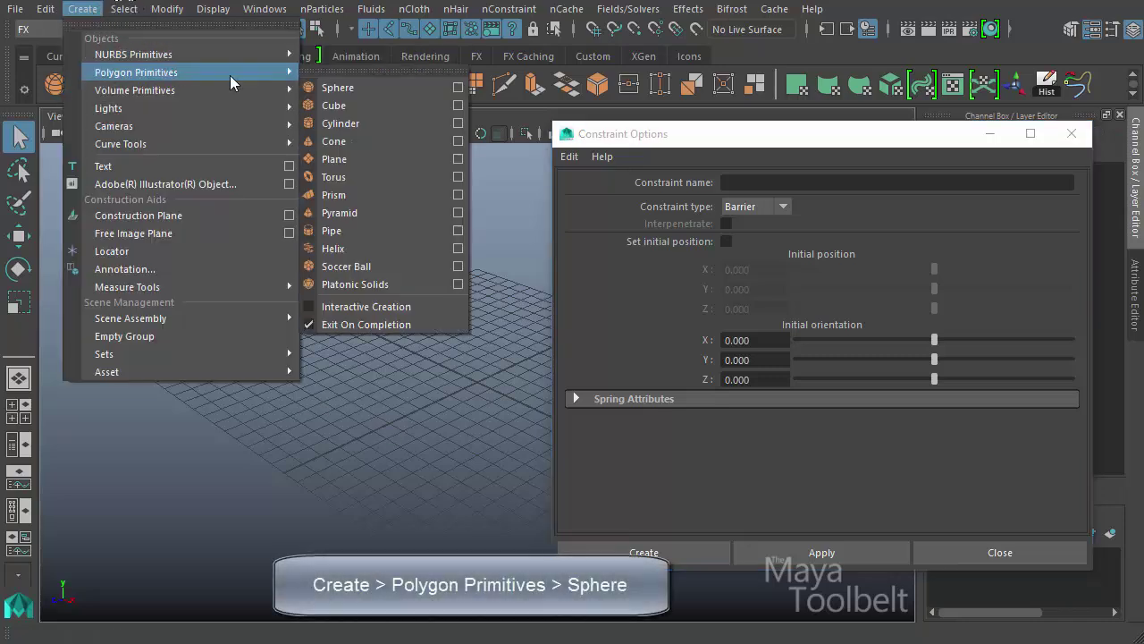
left_click(361, 86)
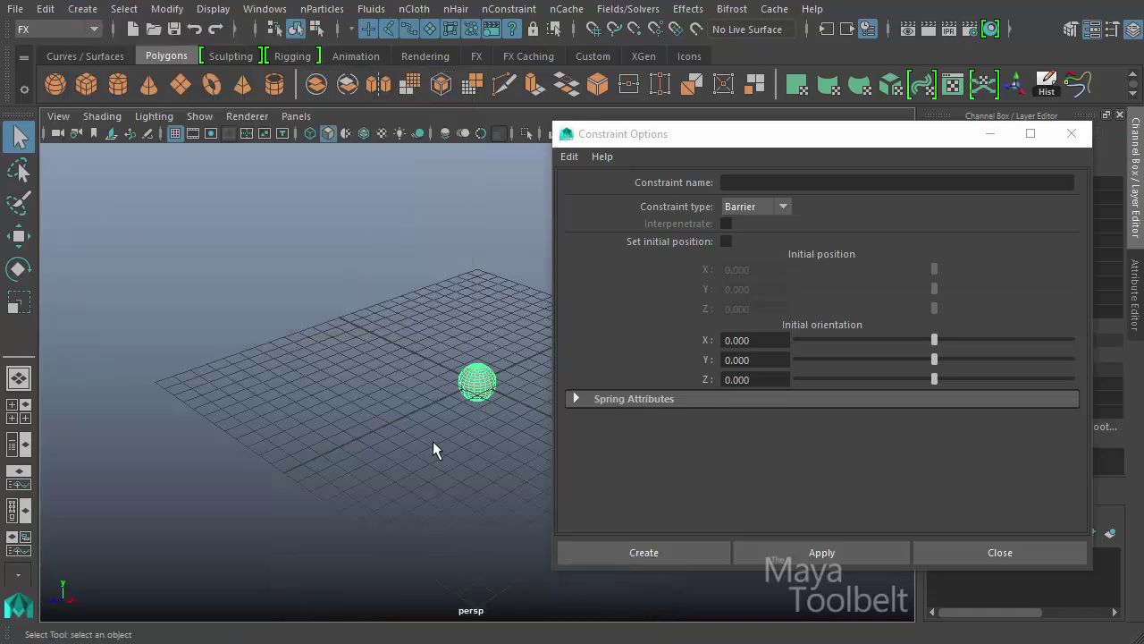
left_click_drag(435, 450, 483, 500, "alt")
left_click_drag(452, 465, 362, 458, "alt")
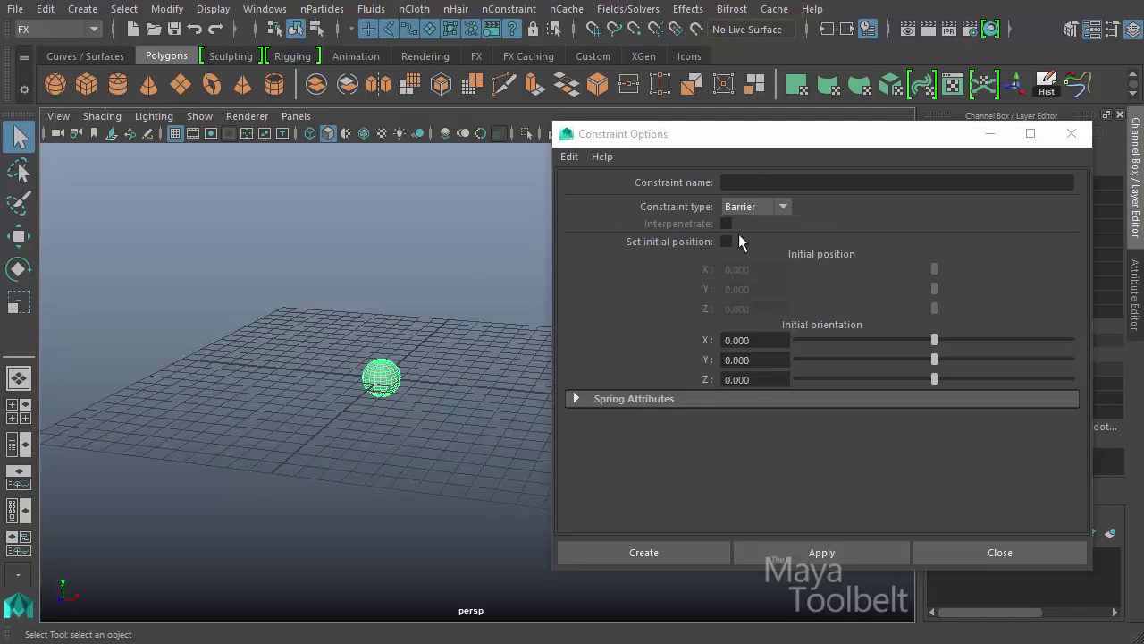
Step: Create the Barrier constraint rigidBarrierConstraint1 on the sphere and zoom in on it
left_click(776, 204)
left_click(782, 208)
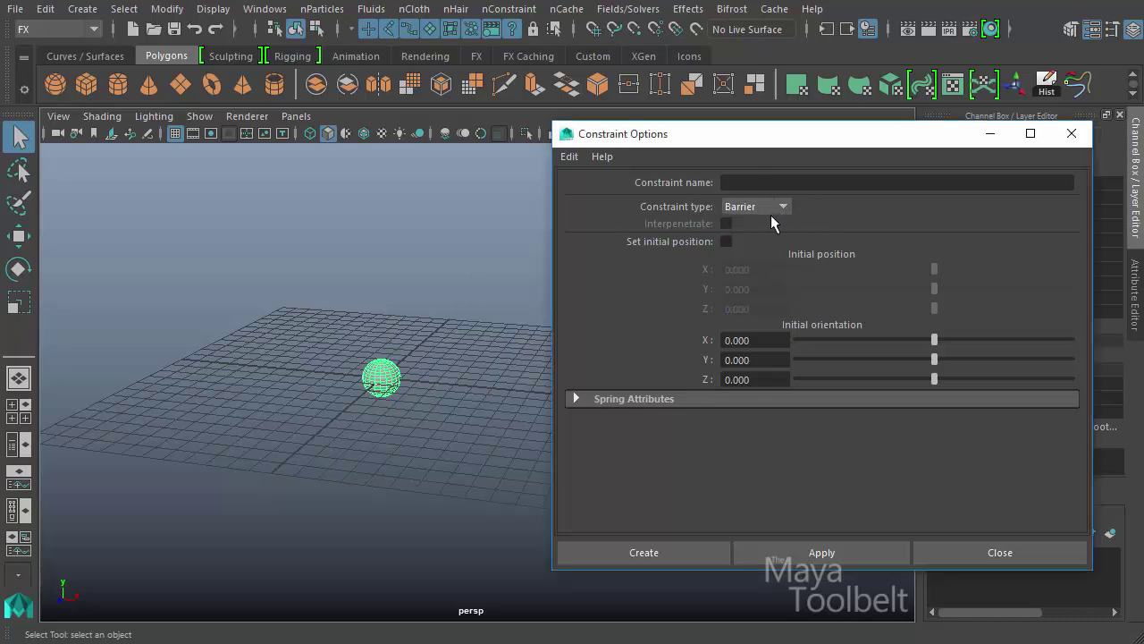
left_click(645, 549)
left_click_drag(322, 462, 327, 477, "alt")
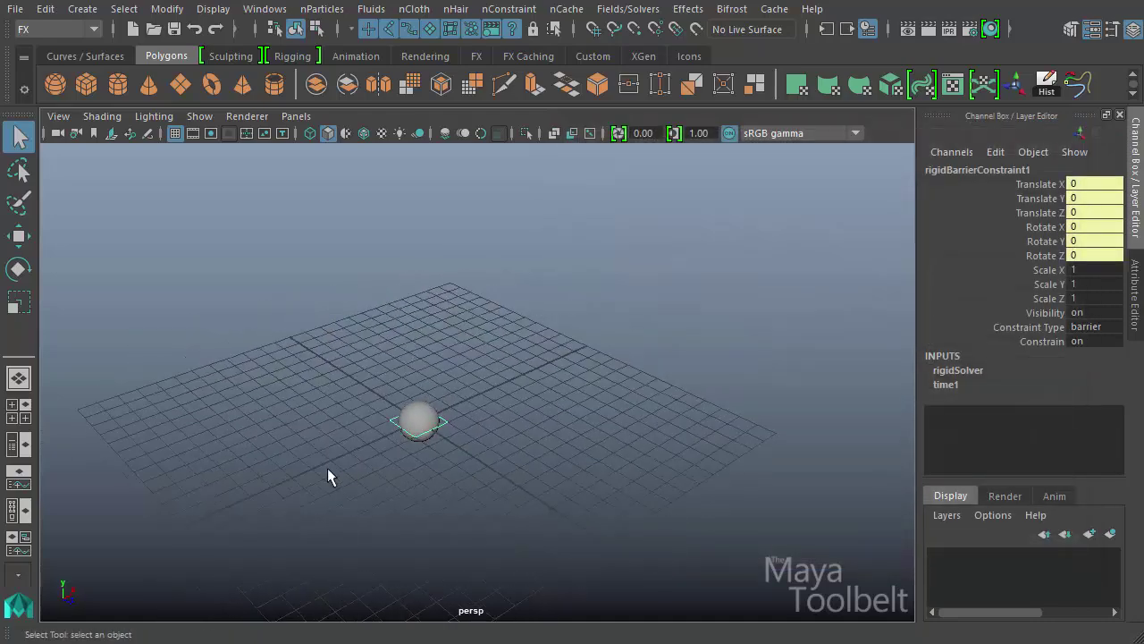
right_click_drag(327, 477, 540, 490, "alt")
left_click_drag(541, 491, 503, 417, "alt")
right_click_drag(385, 465, 531, 493, "alt")
Step: Hide the viewport grid and orbit around the sphere and constraint
left_click(175, 133)
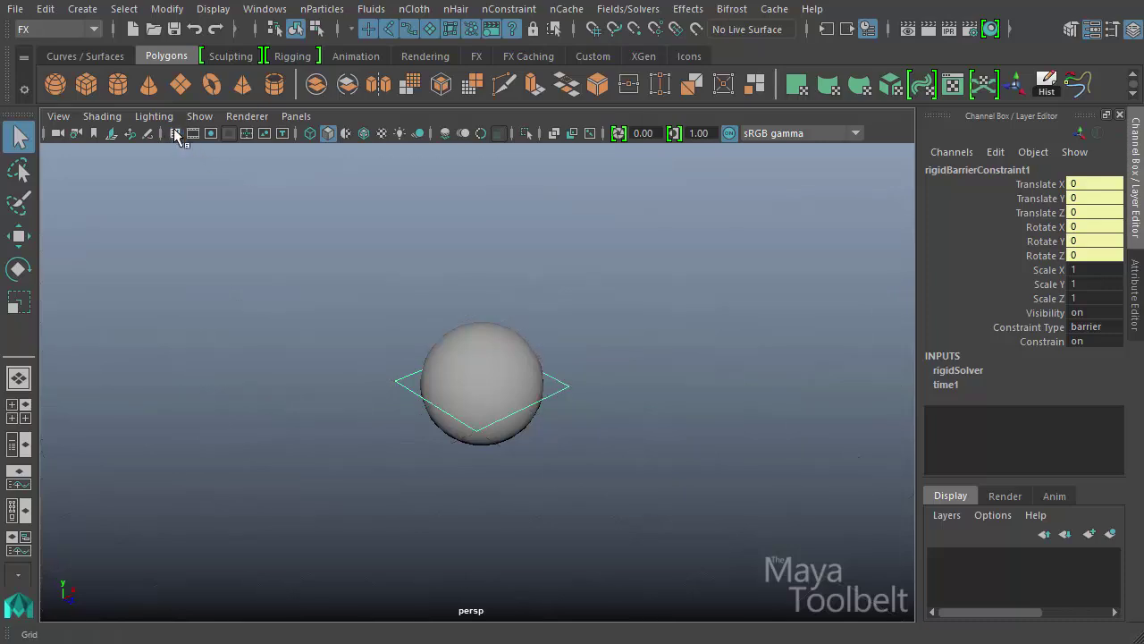
mouse_move(550, 375)
left_mouse_down("alt")
mouse_move(567, 390)
mouse_move(513, 409)
mouse_move(521, 346)
mouse_move(580, 332)
mouse_move(555, 361)
left_mouse_up("alt")
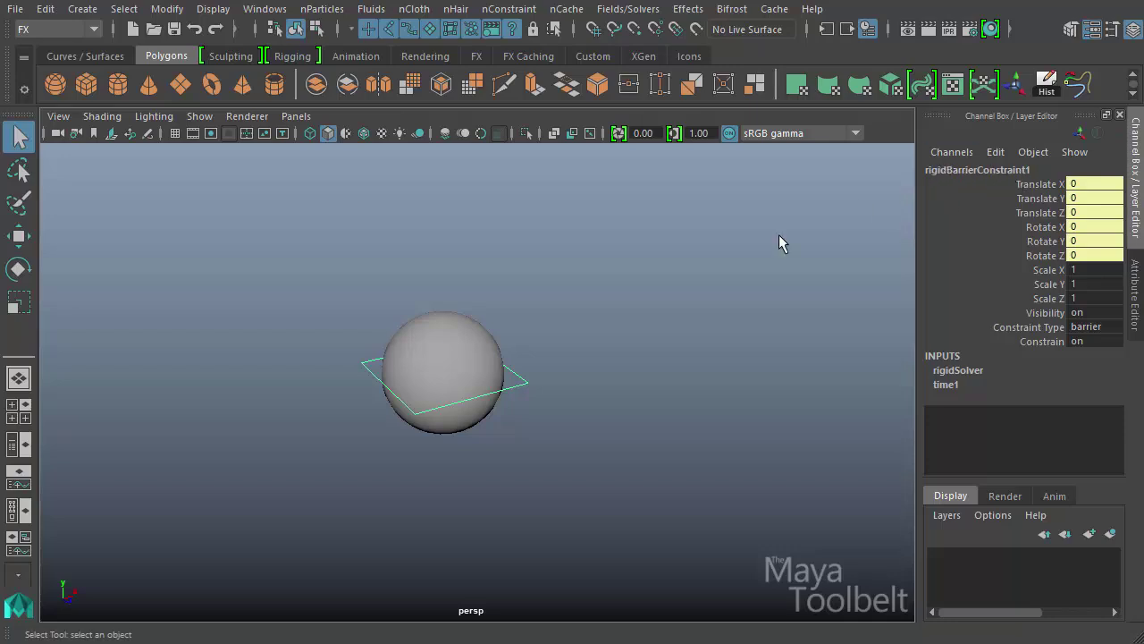
left_click_drag(657, 406, 716, 395, "alt")
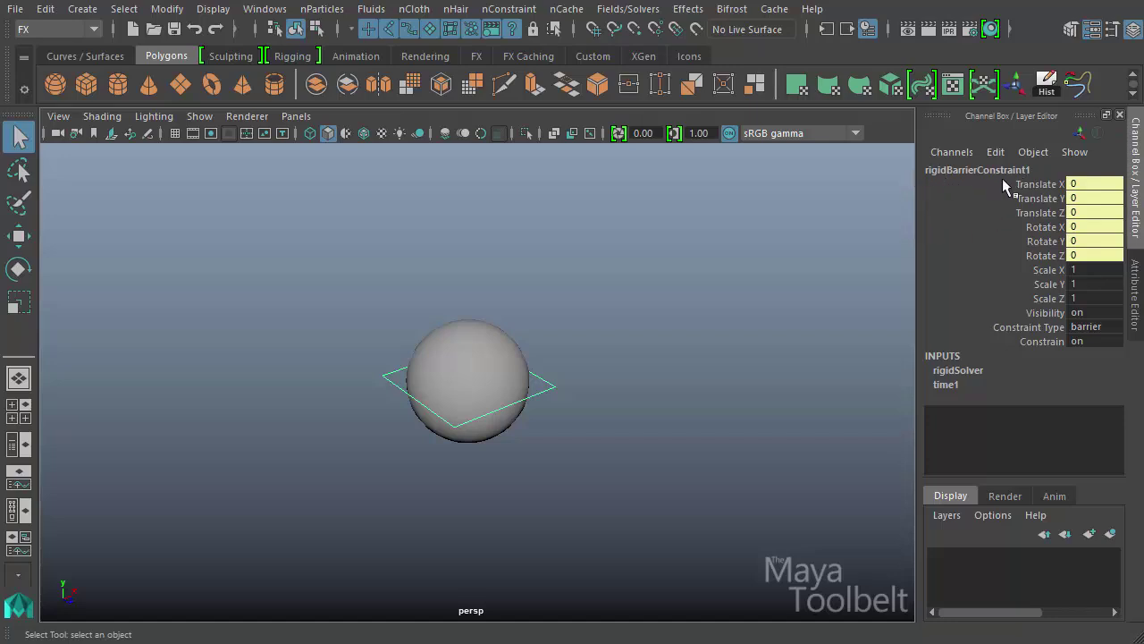
mouse_move(695, 427)
left_mouse_down("alt")
mouse_move(715, 434)
mouse_move(675, 420)
left_mouse_up("alt")
Step: Move the barrier plane below and right of the sphere, to Translate X 3.334, Y -2.764
key("w")
mouse_move(607, 463)
left_mouse_down("alt")
mouse_move(634, 446)
mouse_move(610, 463)
left_mouse_up("alt")
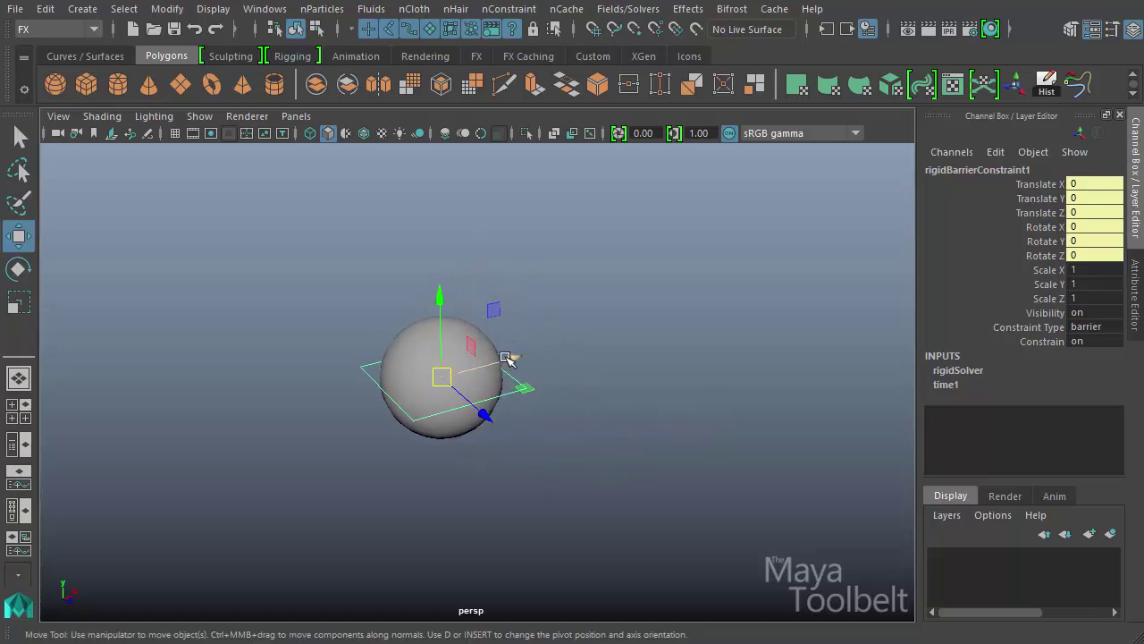
left_click_drag(510, 358, 724, 311)
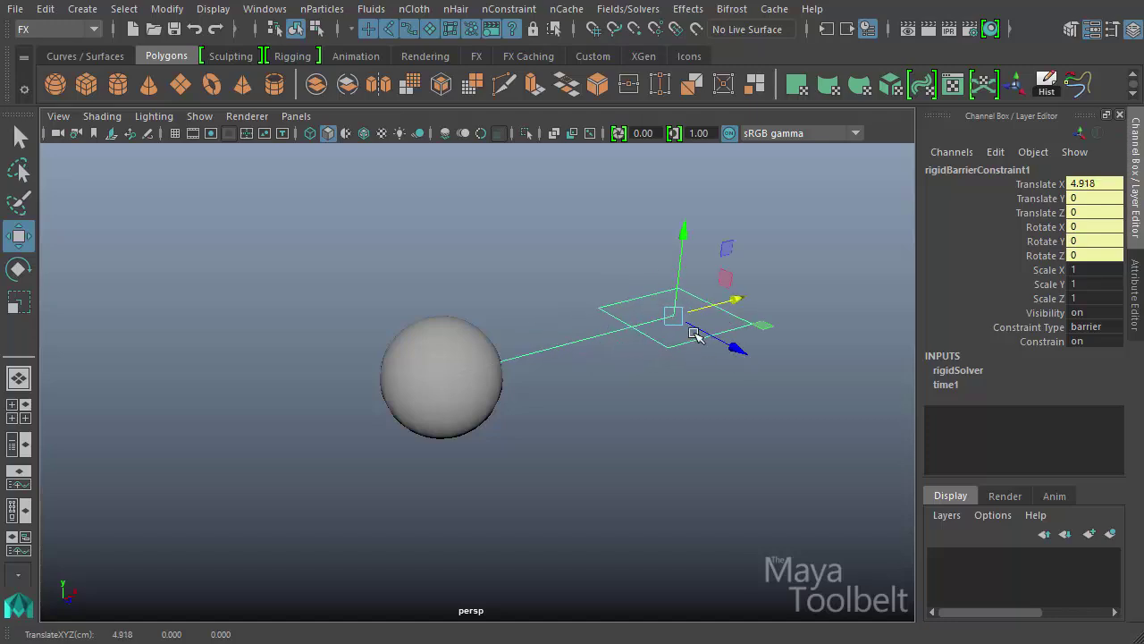
left_click_drag(728, 250, 705, 401, "alt")
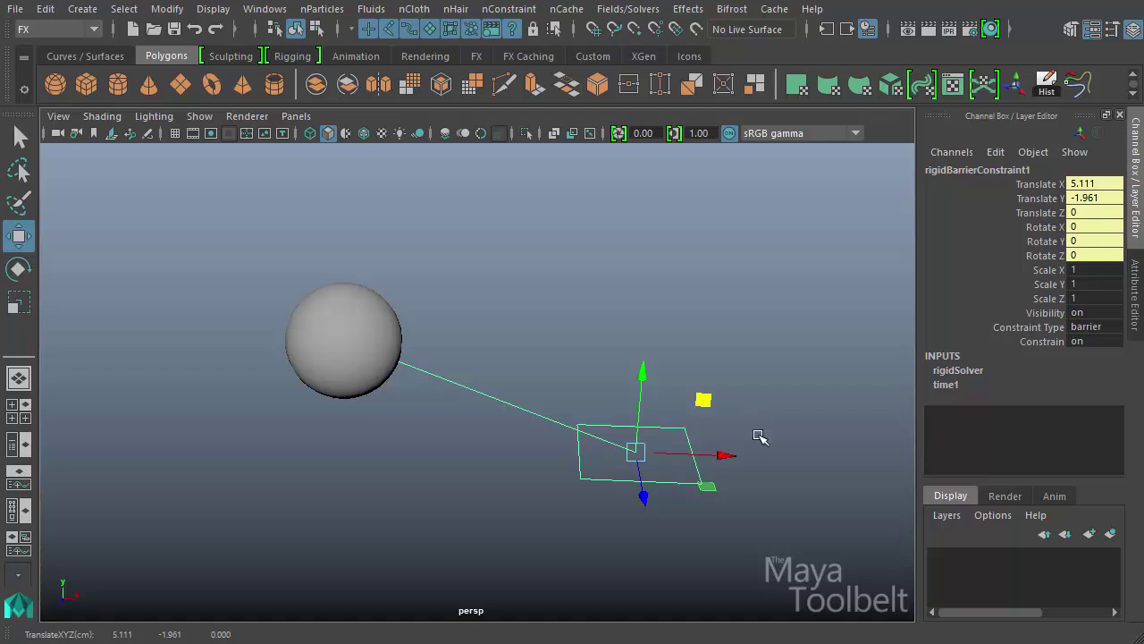
left_click_drag(708, 402, 731, 380)
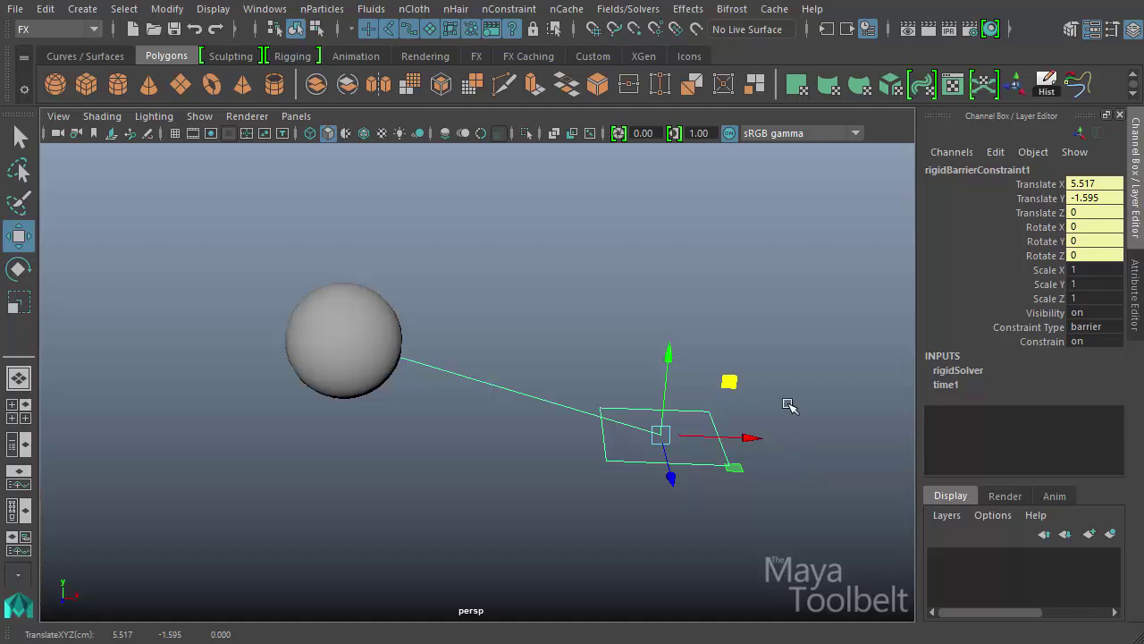
left_click_drag(730, 382, 598, 436)
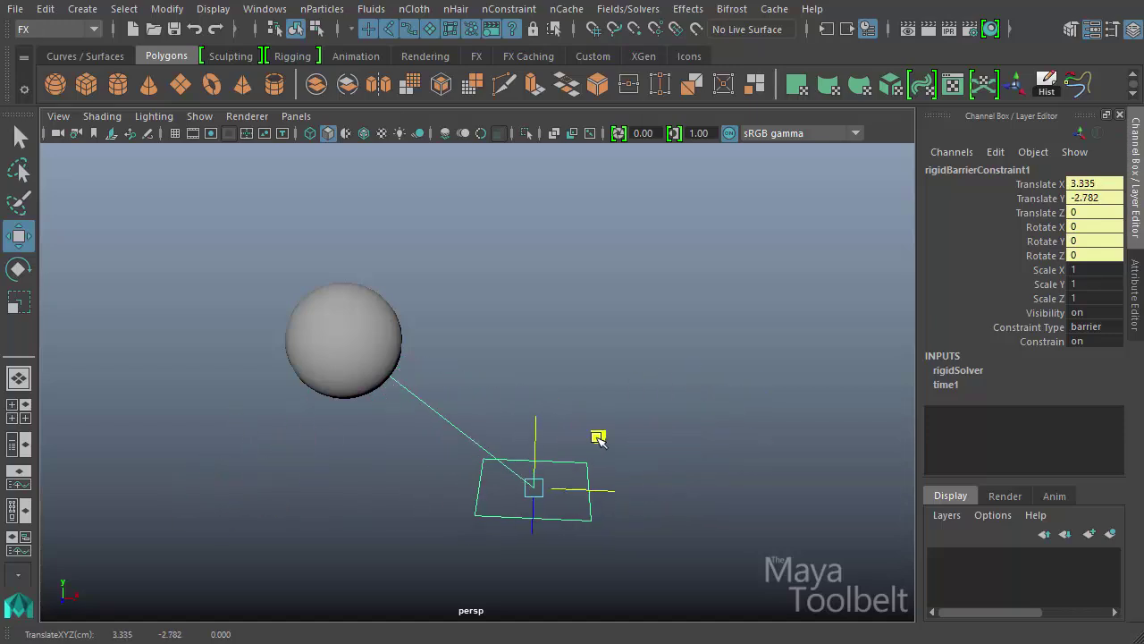
left_click_drag(668, 472, 485, 459, "alt")
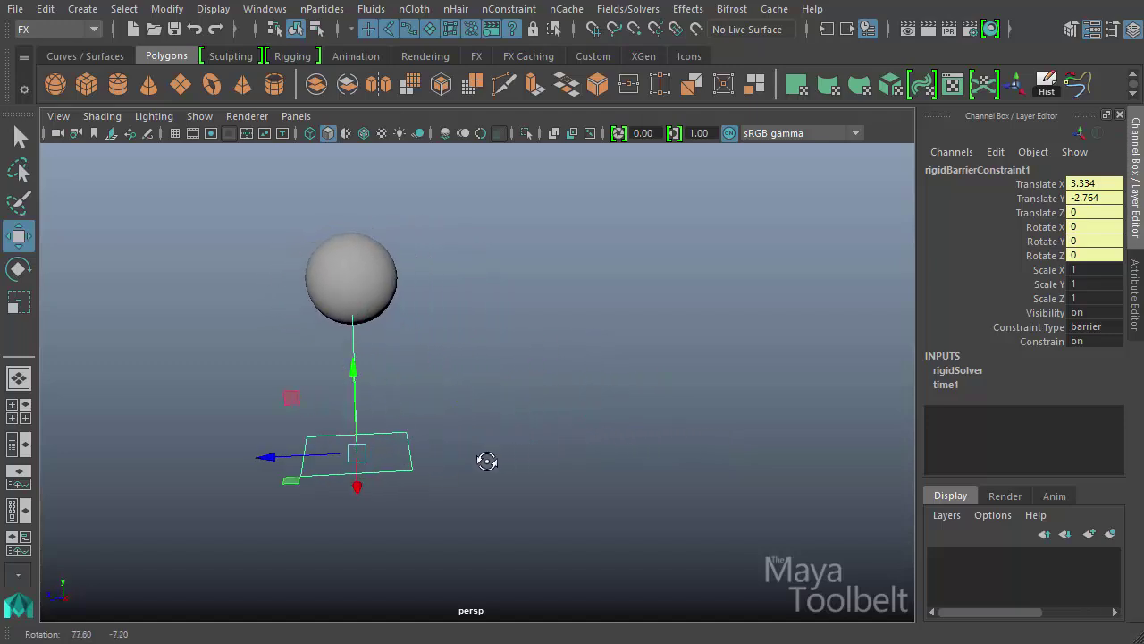
Step: Tilt the barrier plane to Rotate Z 53.754 and inspect it from several angles
left_click_drag(401, 474, 718, 447, "alt")
key("e")
left_click_drag(467, 390, 526, 490, "alt")
left_click_drag(752, 431, 519, 468, "alt")
left_click_drag(676, 483, 727, 483, "alt")
key("q")
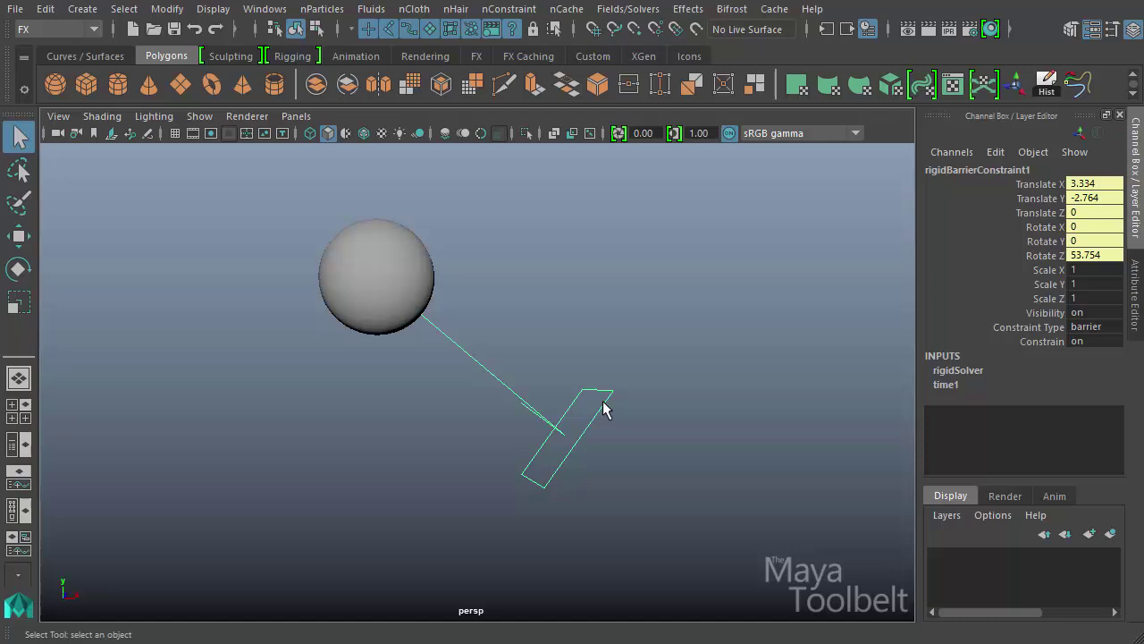
left_click_drag(636, 385, 612, 382, "alt")
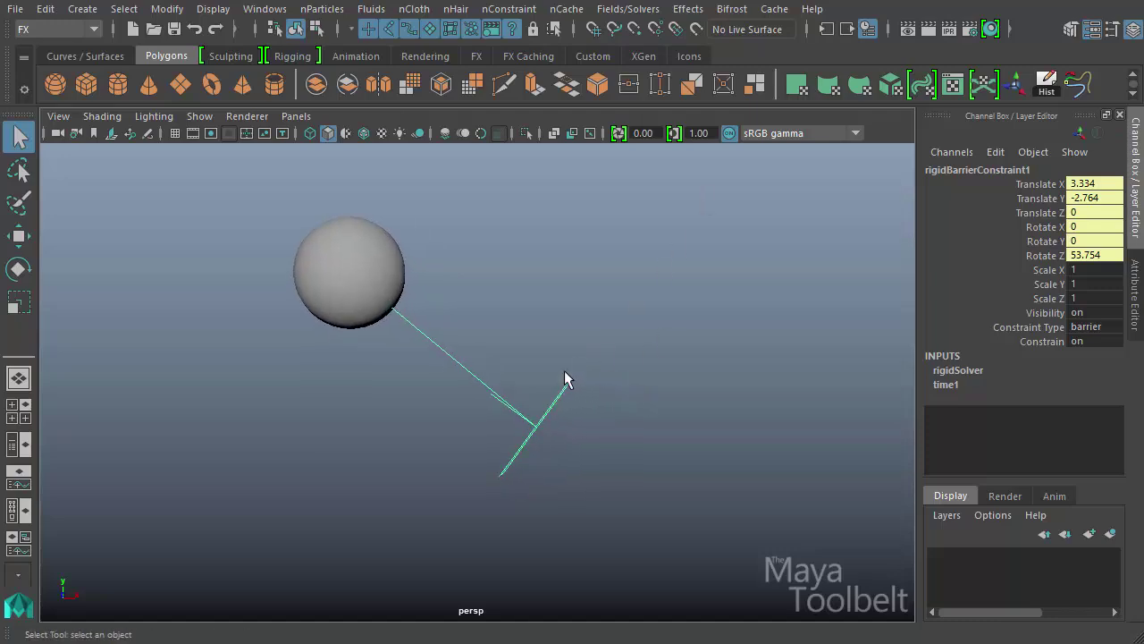
left_click_drag(687, 304, 769, 349, "alt")
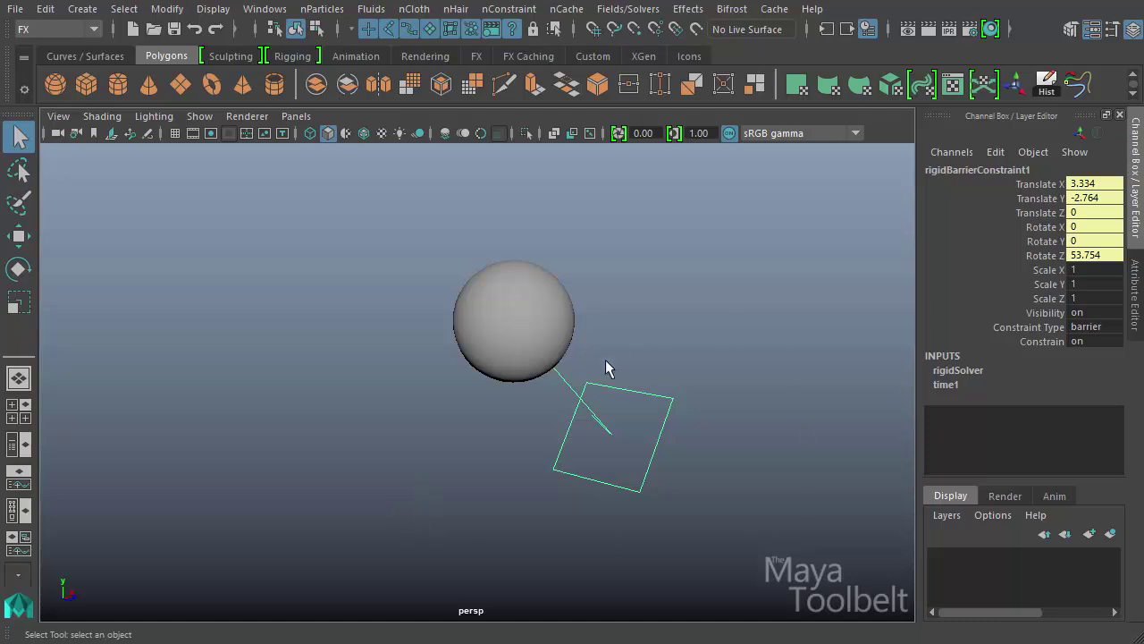
left_click_drag(672, 375, 512, 254, "alt")
Step: Move the sphere to Translate X 3.117, Y 0.694, above the tilted plane's upper edge
left_click(431, 268)
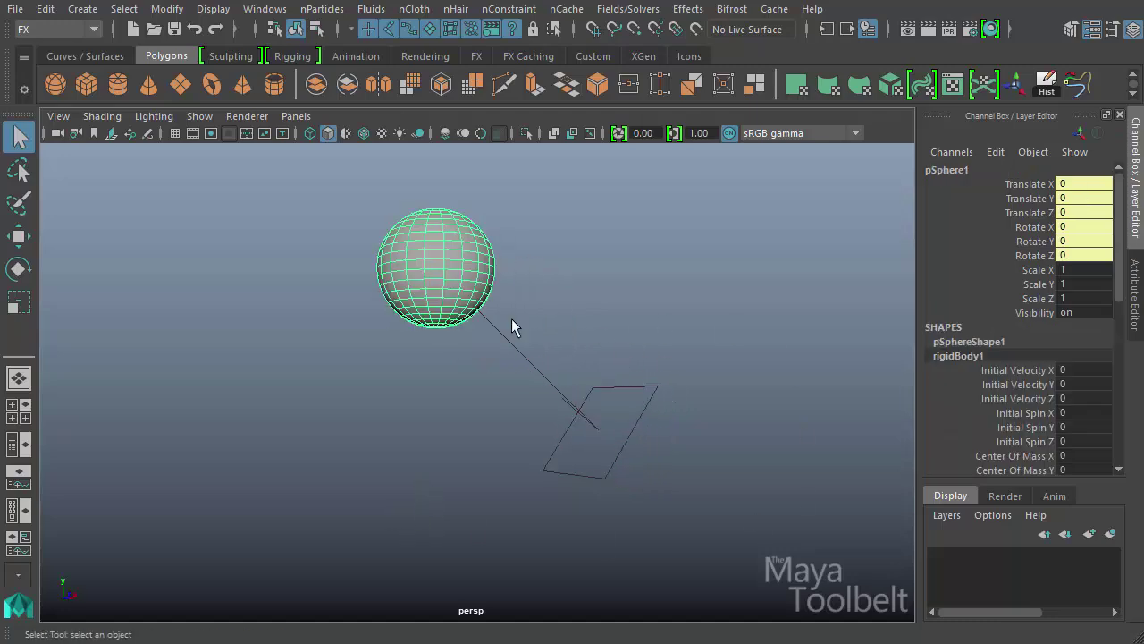
left_click_drag(511, 325, 492, 334, "alt")
key("w")
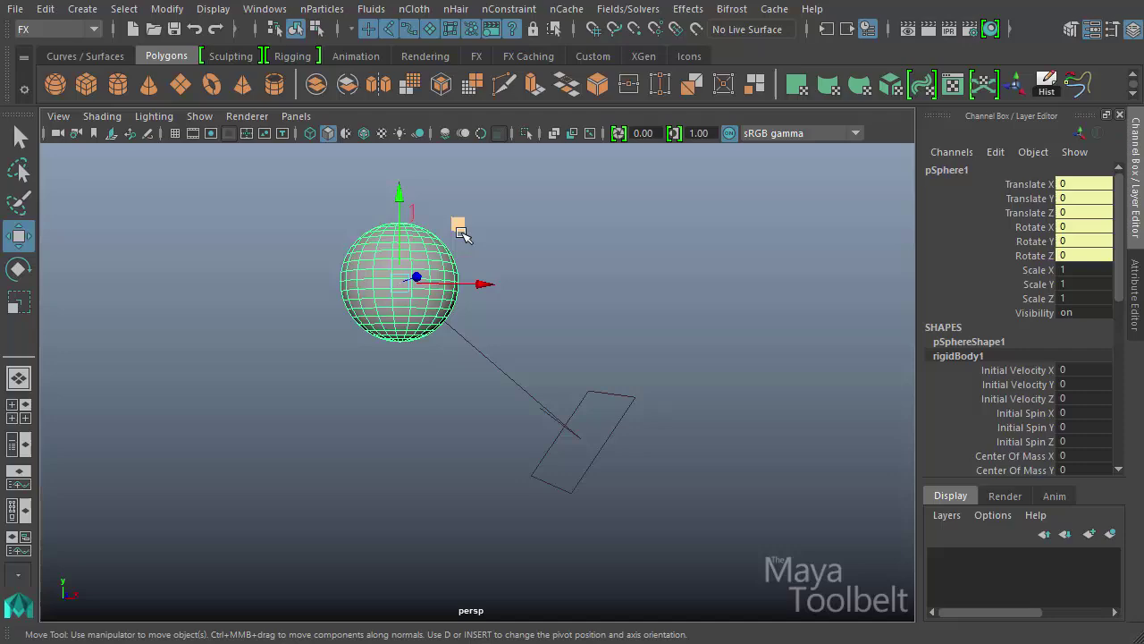
middle_click_drag(455, 224, 787, 435)
left_click_drag(787, 434, 658, 410, "alt")
middle_click_drag(798, 426, 441, 249)
left_click_drag(590, 384, 560, 399, "alt")
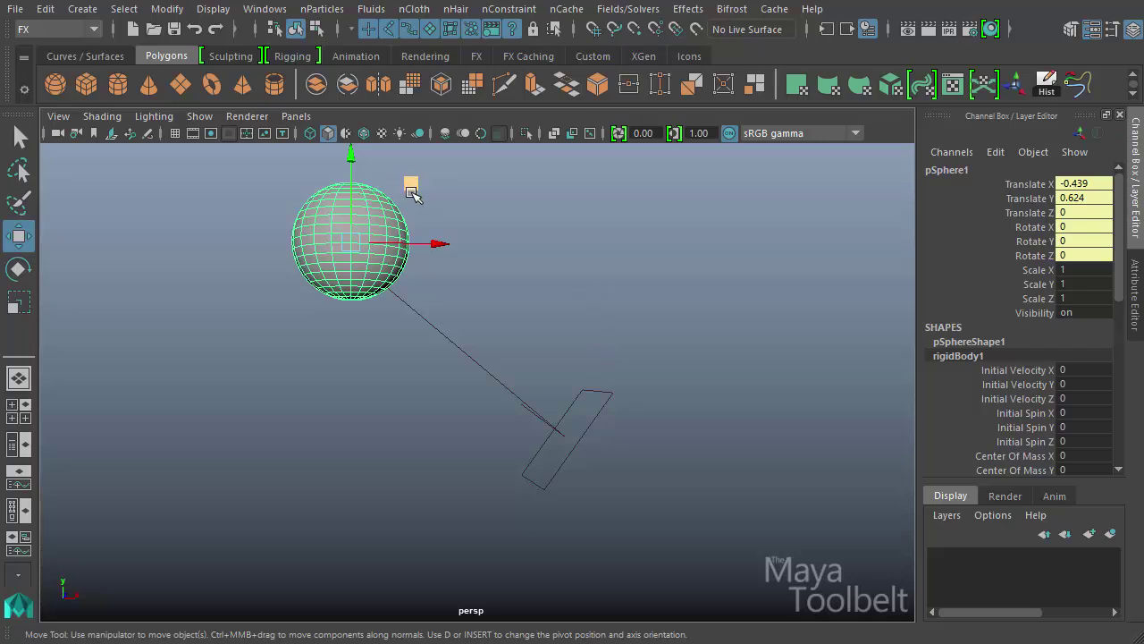
middle_click_drag(411, 192, 611, 183)
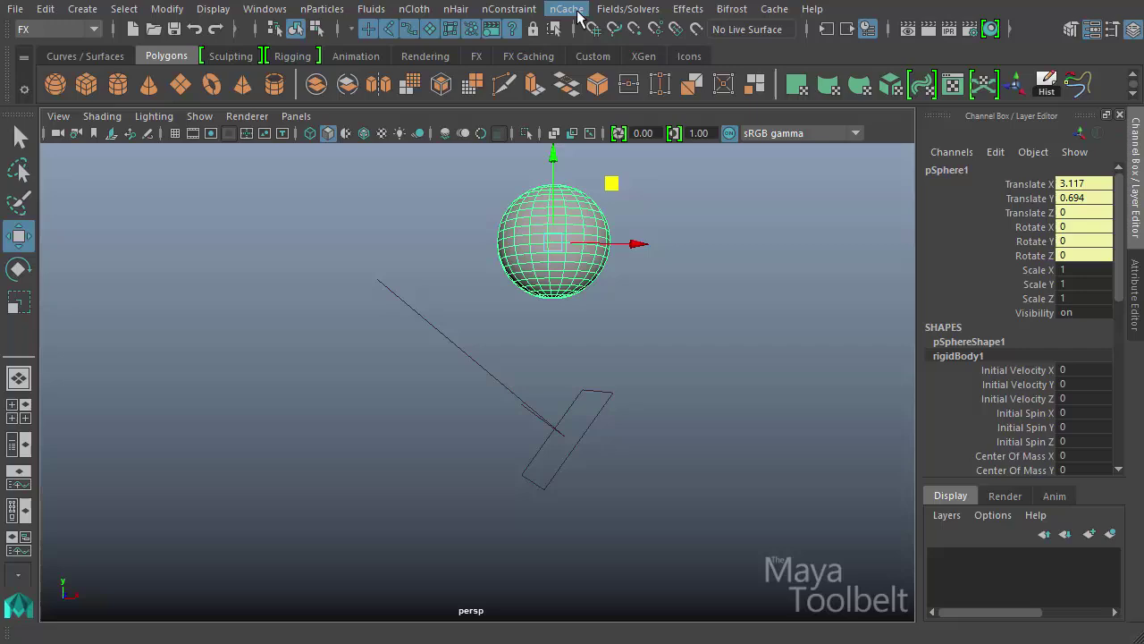
Step: Add gravityField1 with magnitude 9.8 to the sphere, then reselect the sphere
left_click(626, 9)
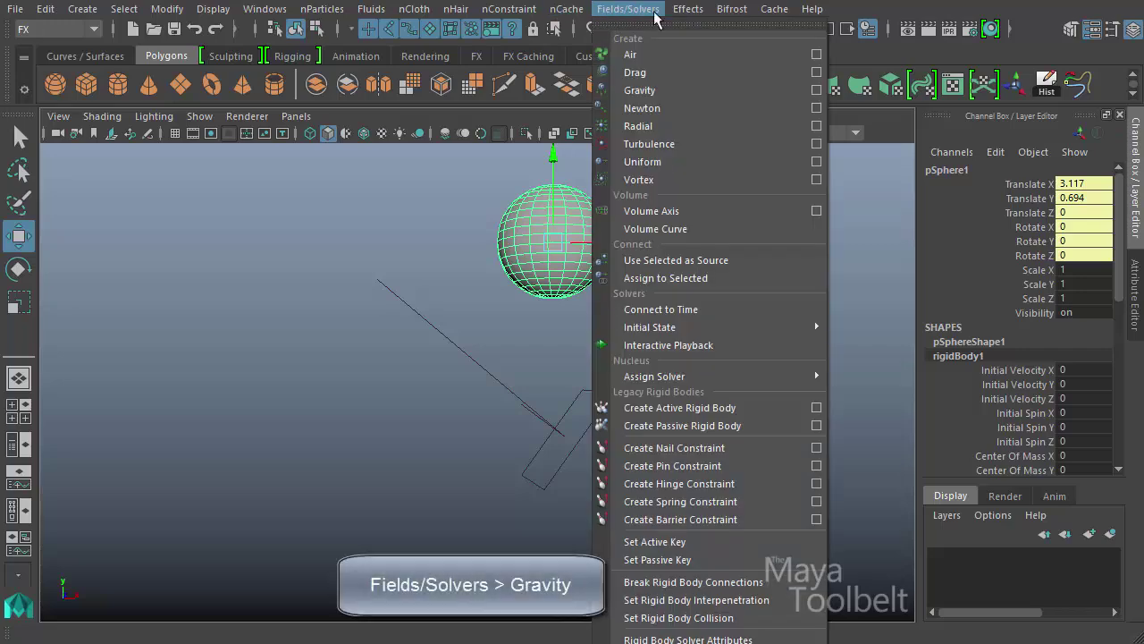
left_click(653, 90)
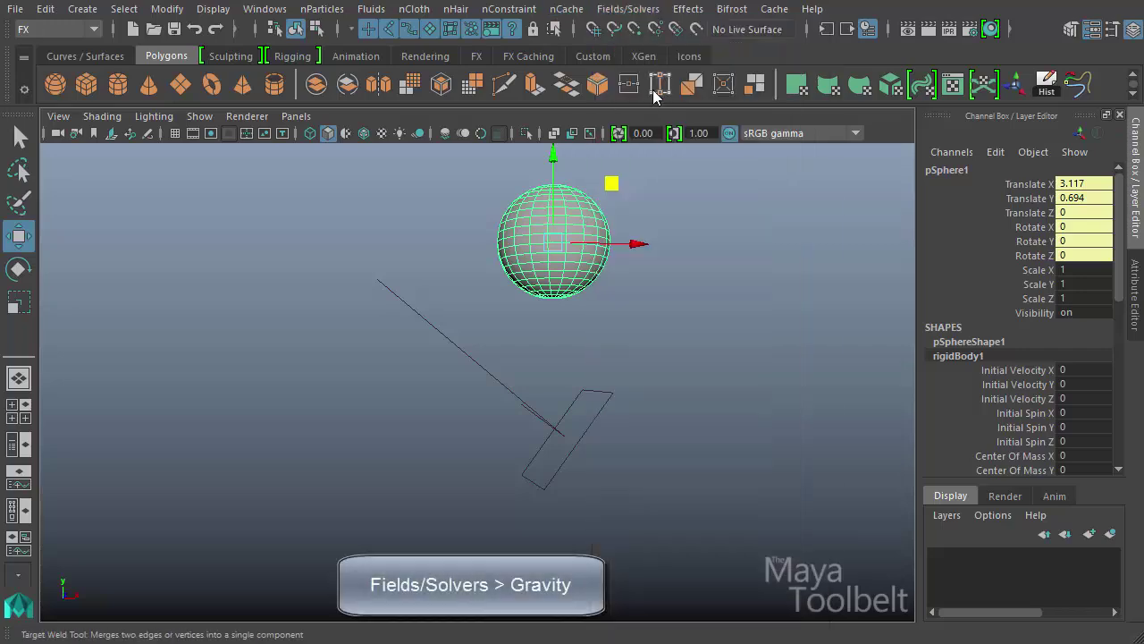
left_click(581, 235)
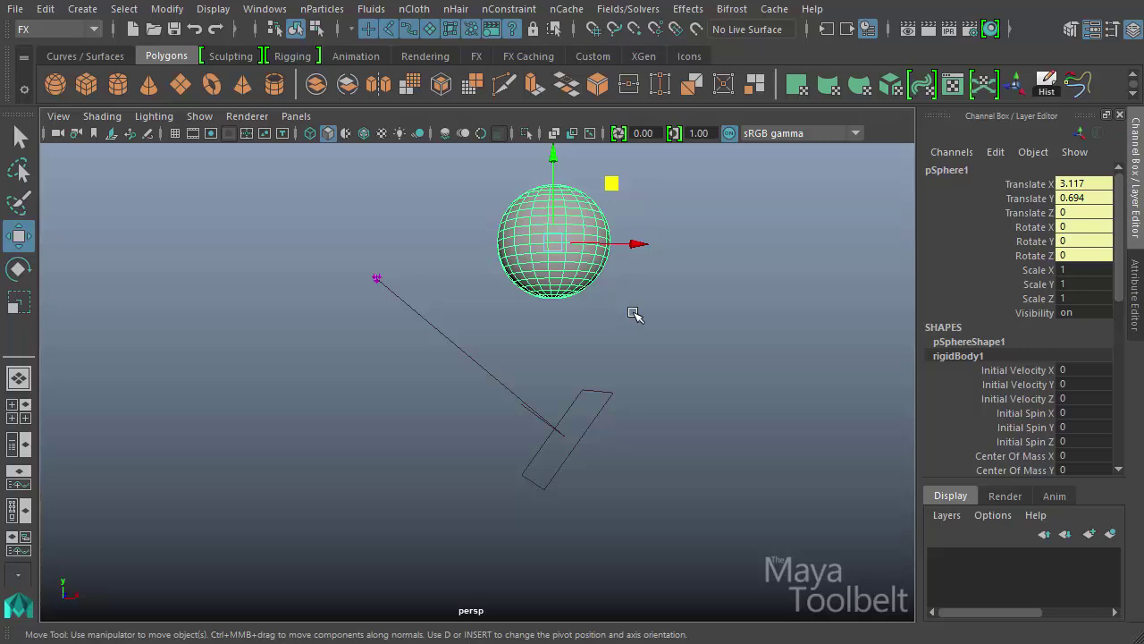
Step: Tear off Display > UI Elements and turn on Time Slider and Range Slider
left_click(215, 10)
mouse_move(297, 92)
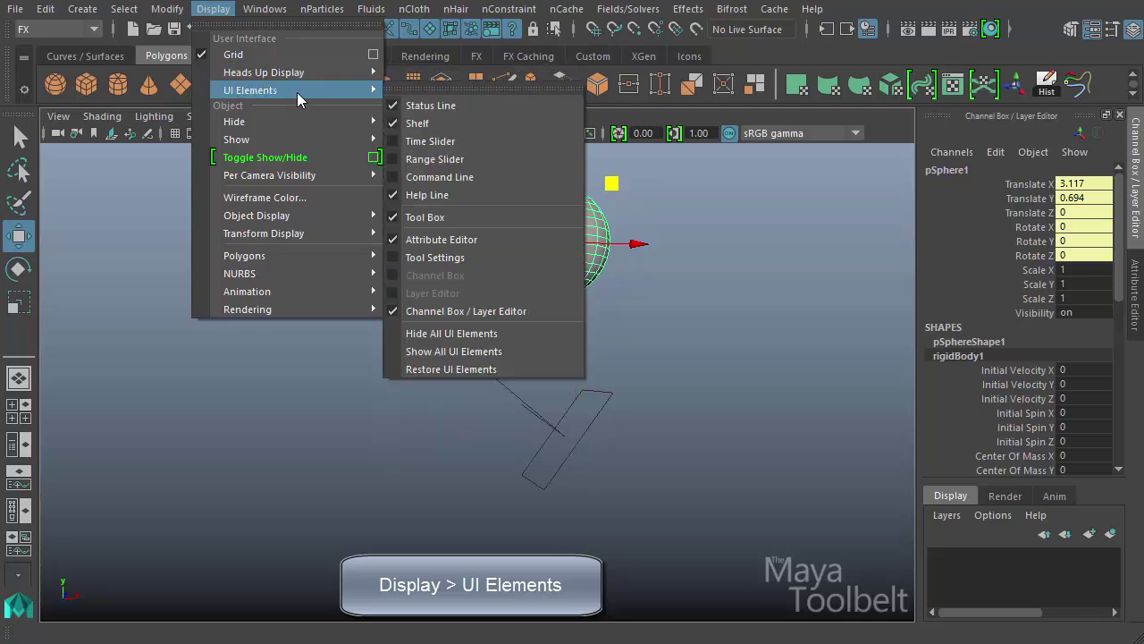
left_click(425, 89)
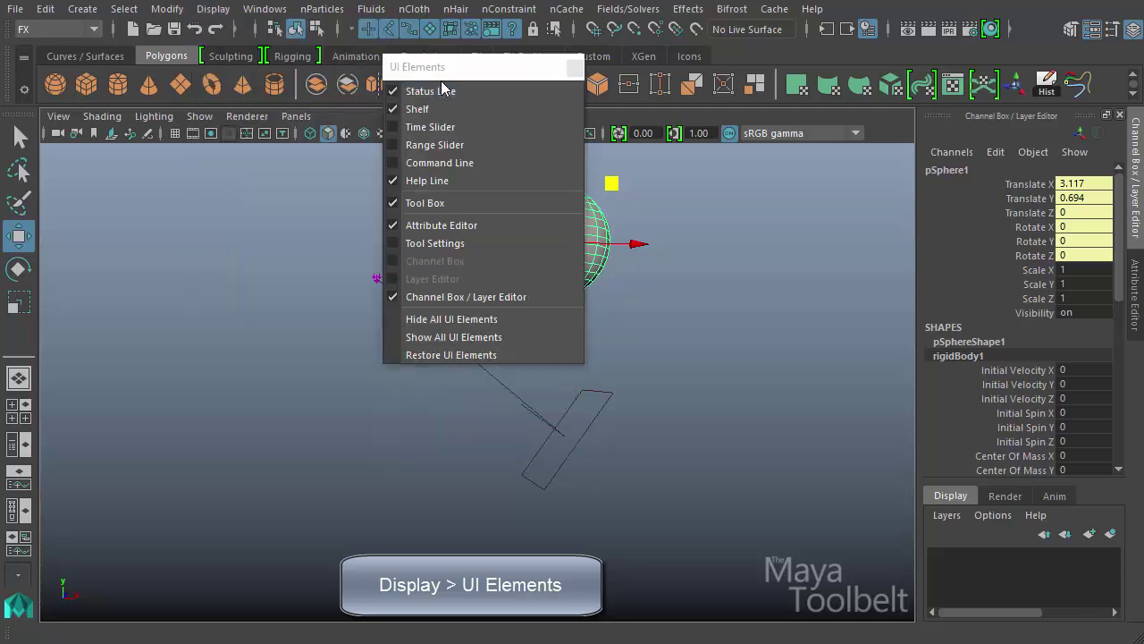
left_click_drag(444, 77, 171, 163)
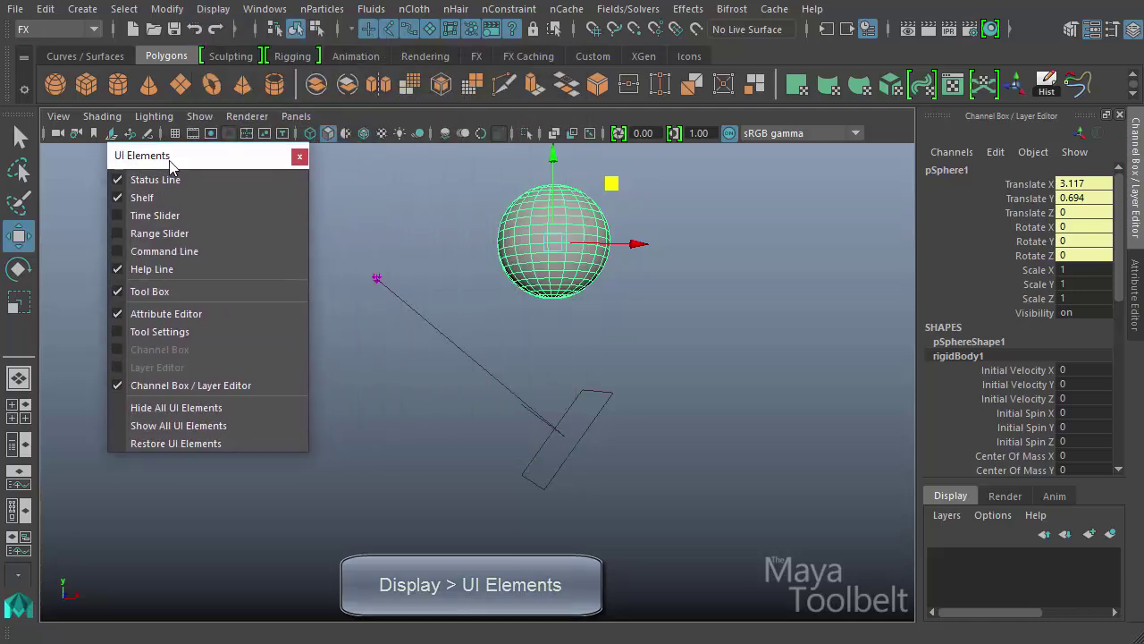
left_click(177, 217)
left_click(183, 235)
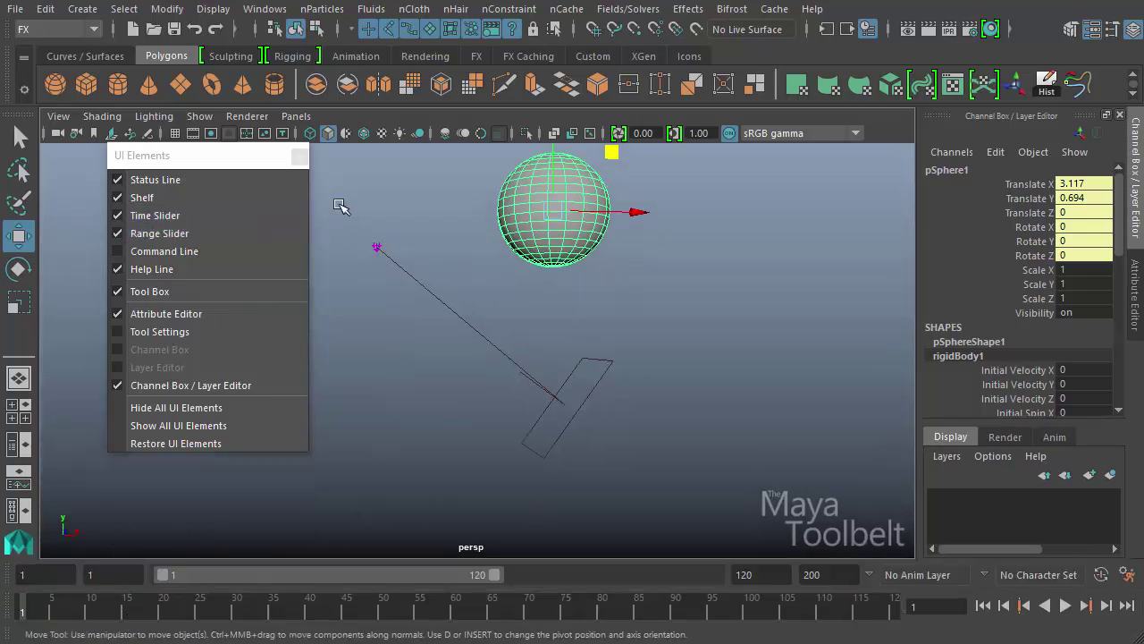
Step: Close the UI Elements window and play the simulation as the sphere falls onto the plane
left_click(298, 157)
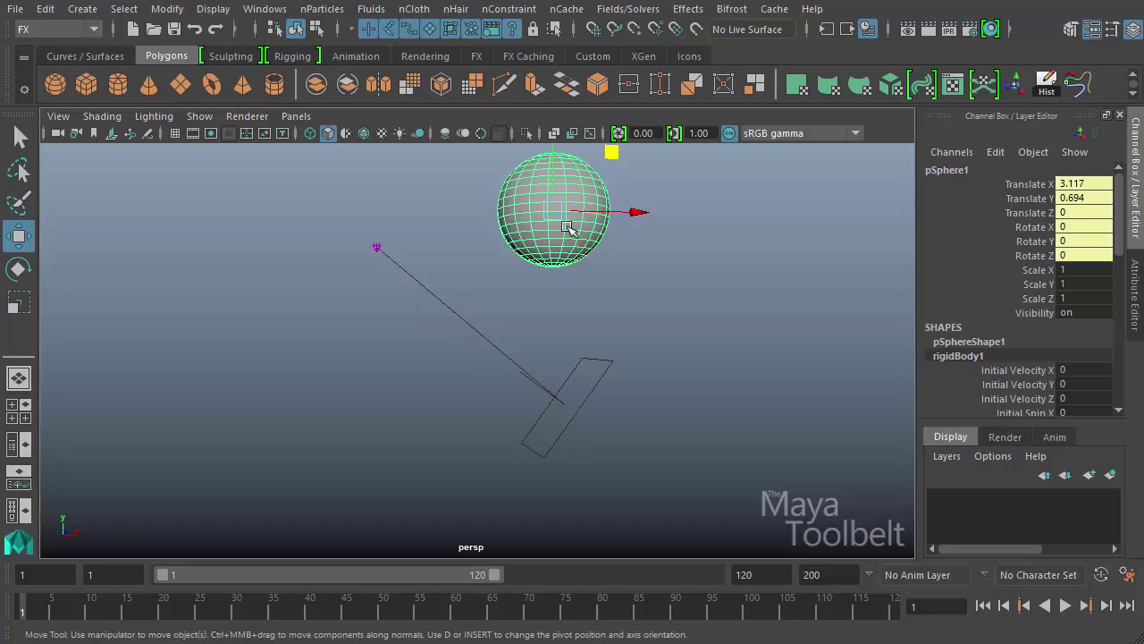
left_click(45, 603)
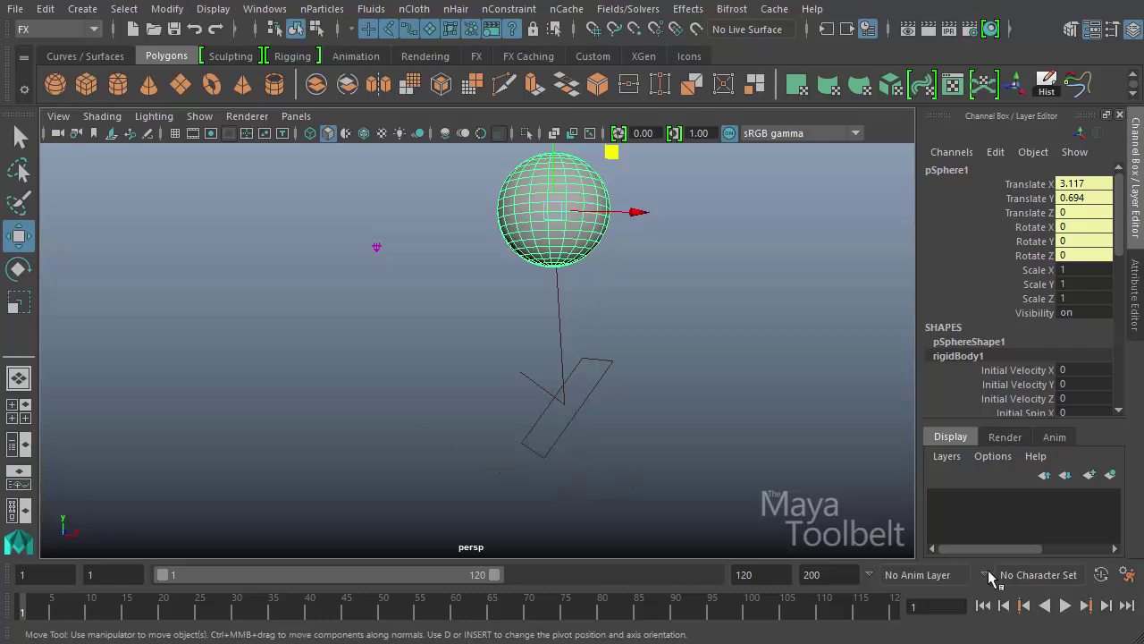
left_click(1064, 605)
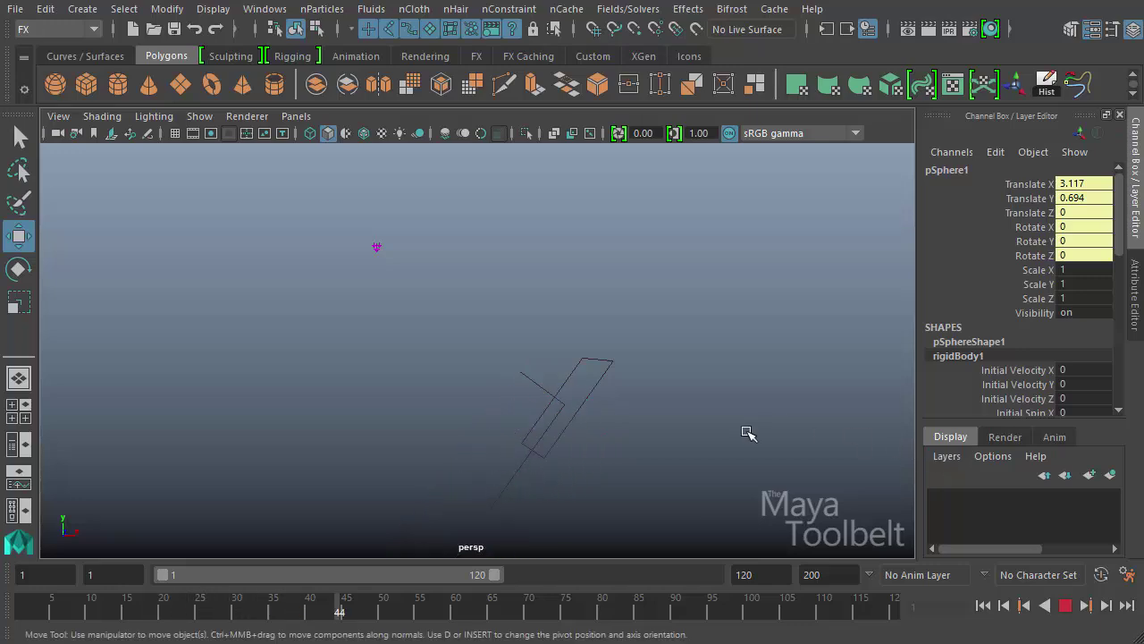
left_click_drag(761, 380, 652, 408, "alt")
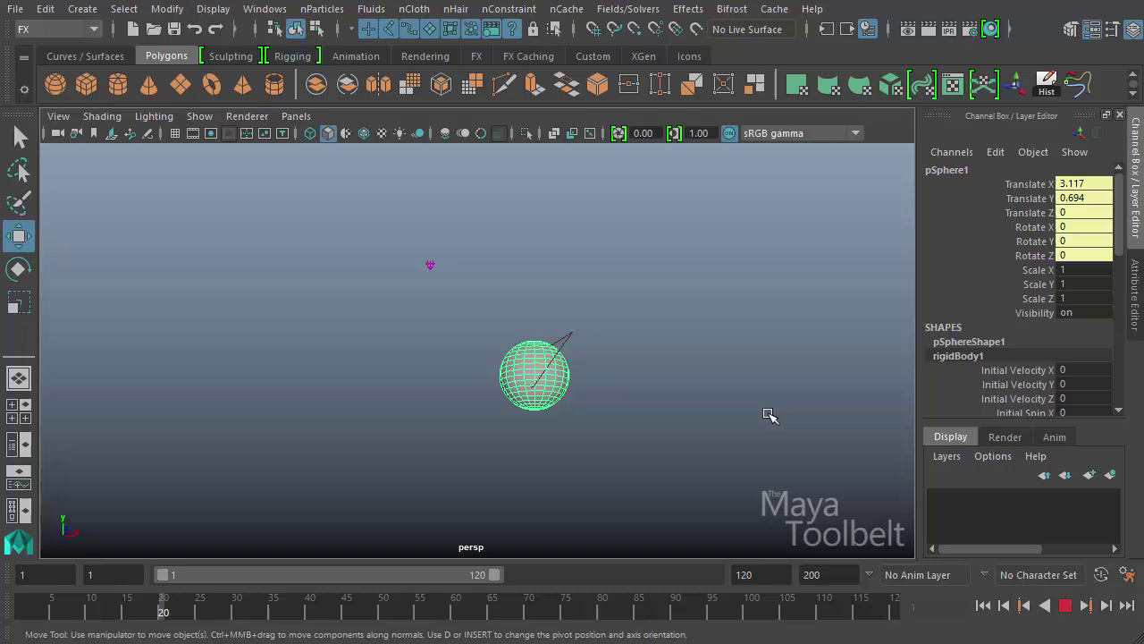
left_click_drag(697, 416, 509, 500, "alt")
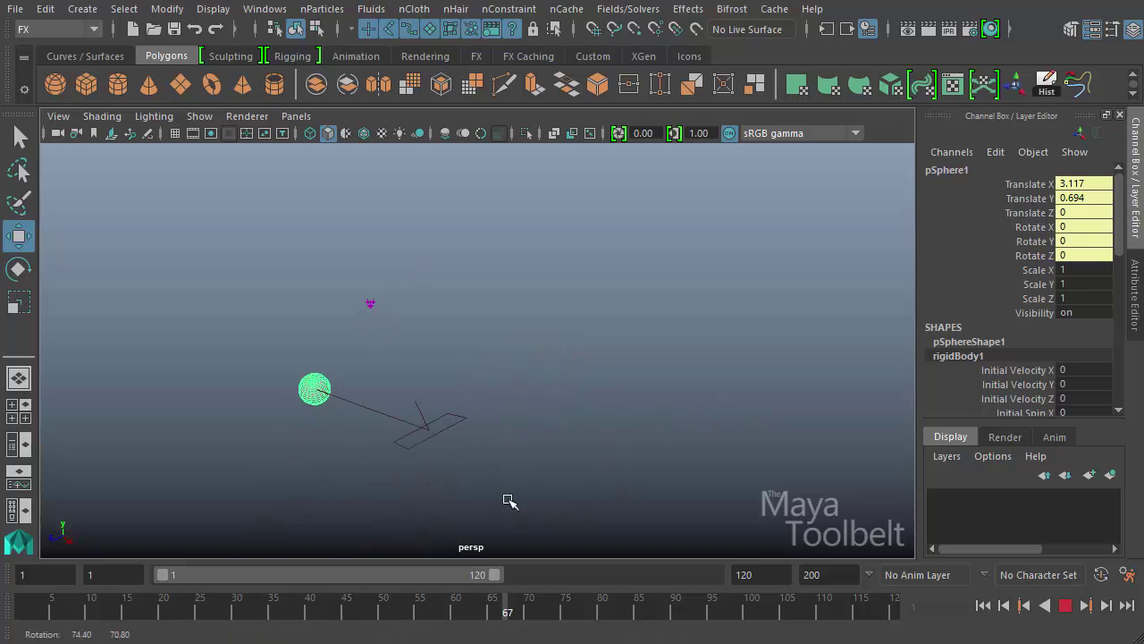
left_click_drag(336, 449, 582, 321, "alt")
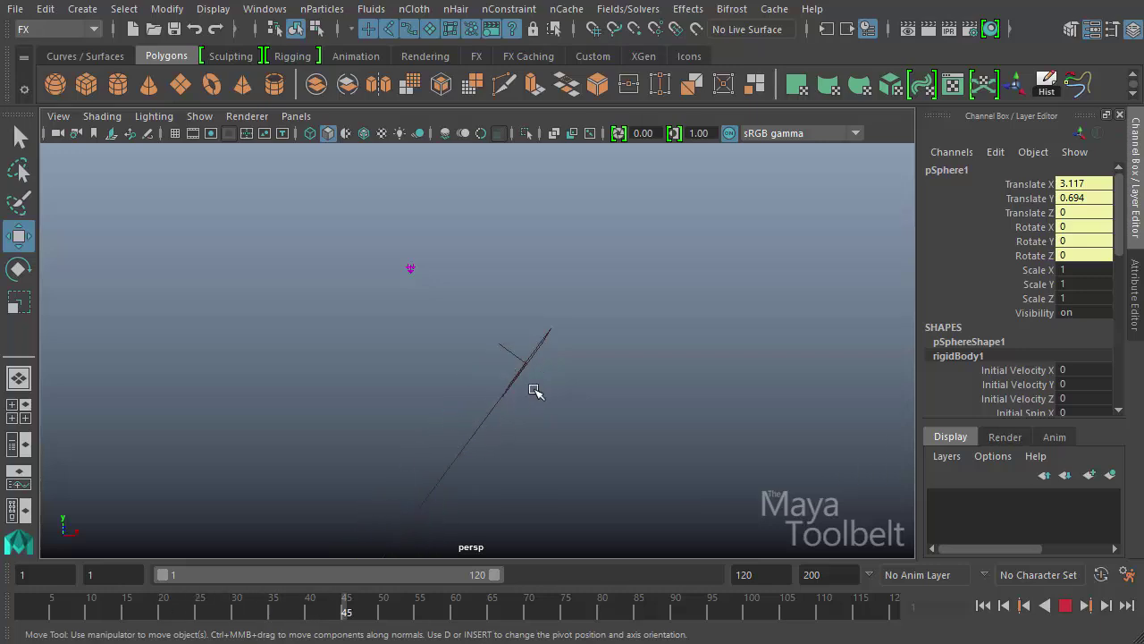
Step: Watch the sphere slide off, rewind to frame 1, and lower the sphere toward the plane
left_click_drag(626, 378, 559, 338, "alt")
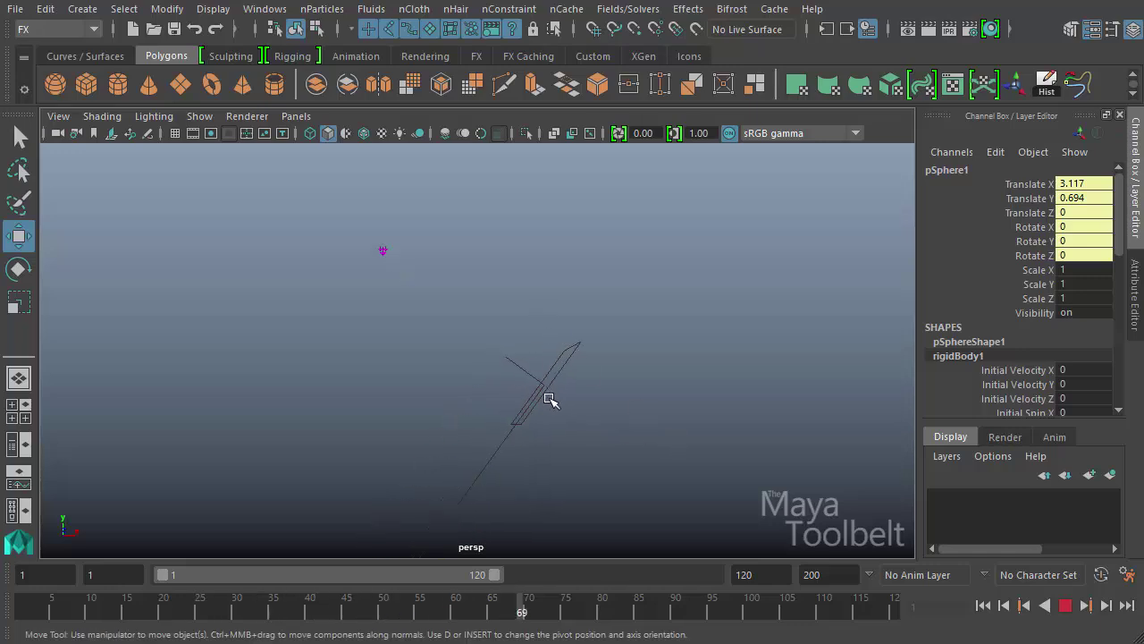
left_click_drag(549, 398, 597, 426, "alt")
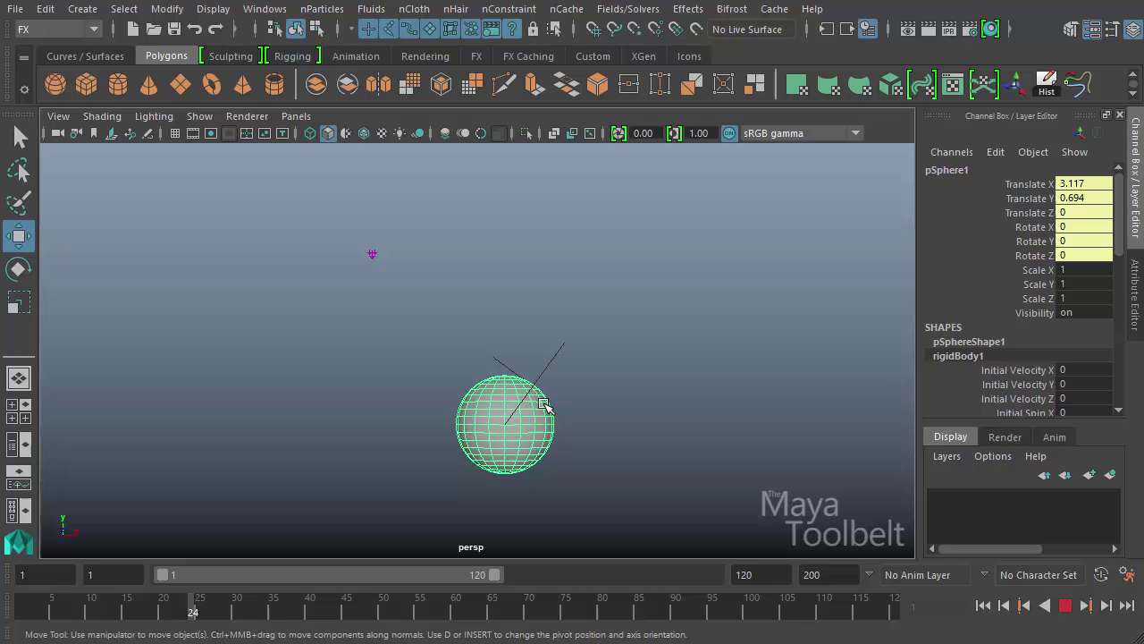
left_click_drag(656, 421, 488, 391, "alt")
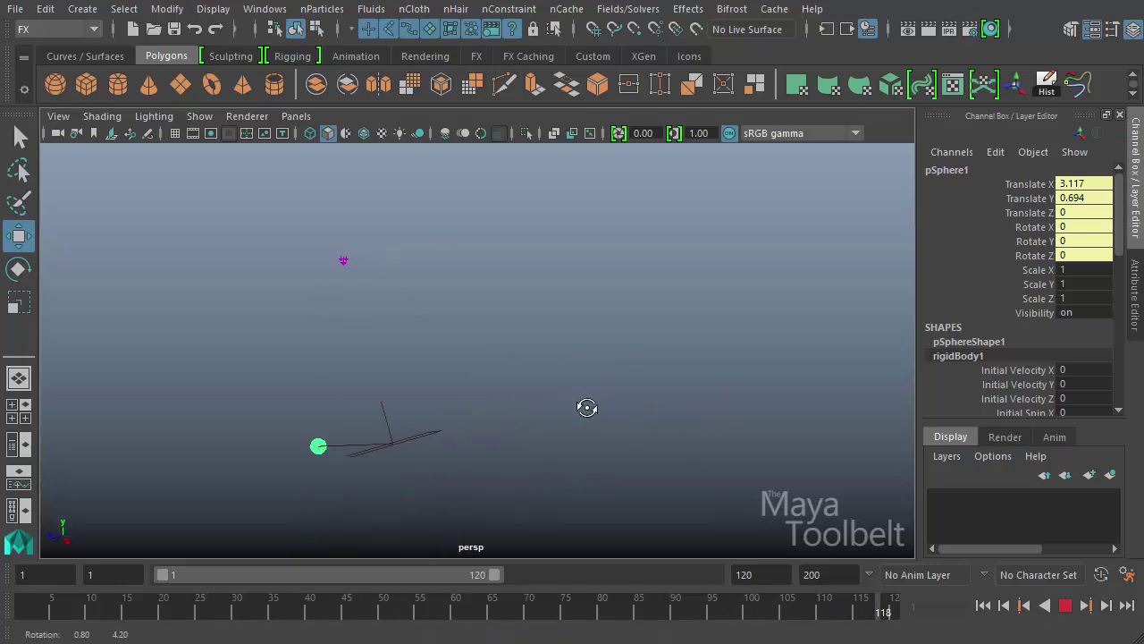
left_click_drag(598, 403, 644, 340, "alt")
key("alt+shift+v")
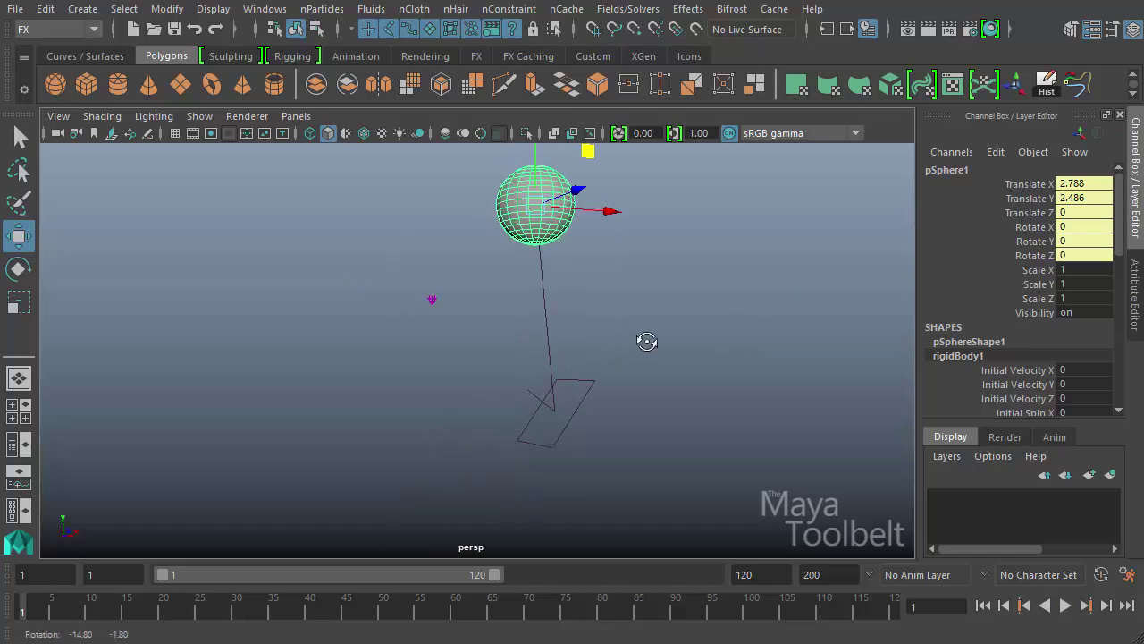
left_click_drag(587, 152, 564, 234)
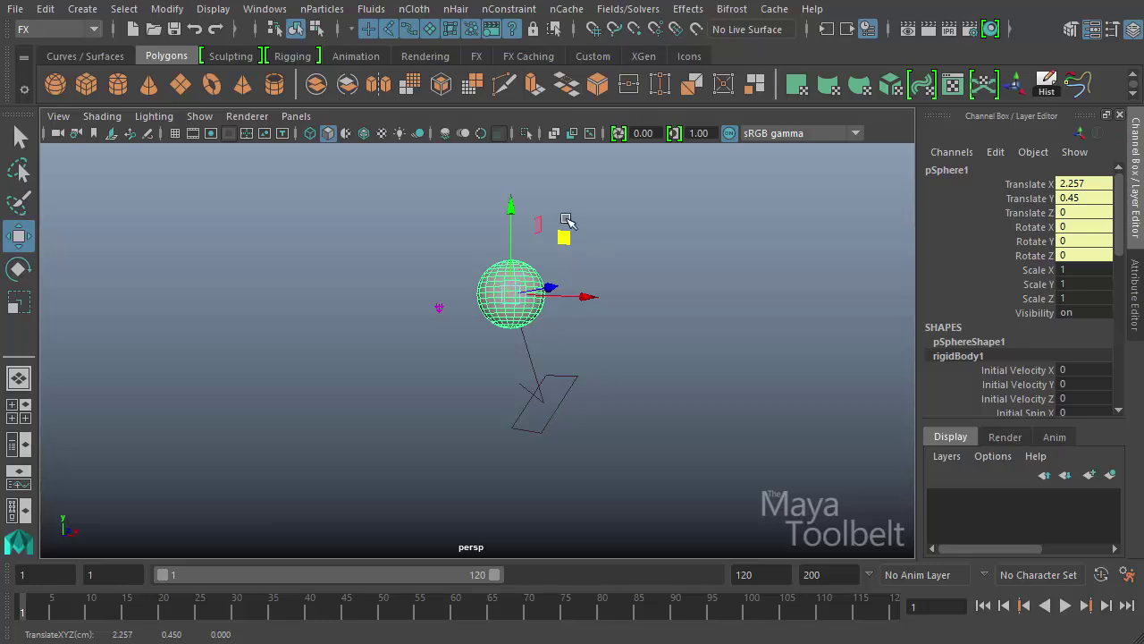
Step: Raise the sphere to Translate X 3.291, Y 1.806 above the barrier plane at frame 10
left_click_drag(565, 240, 561, 152)
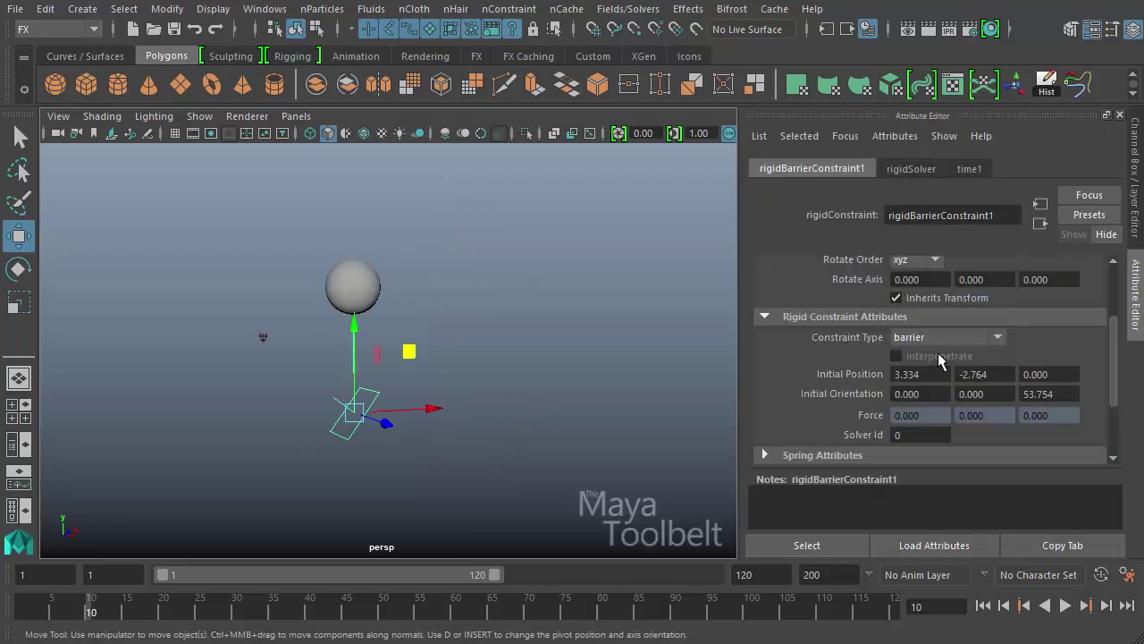
Step: Move rigidBarrierConstraint1 to Initial Position 7.221, -1.398, 0 and rotate it to re-angle beneath the sphere
scroll(937, 358, "up", 3)
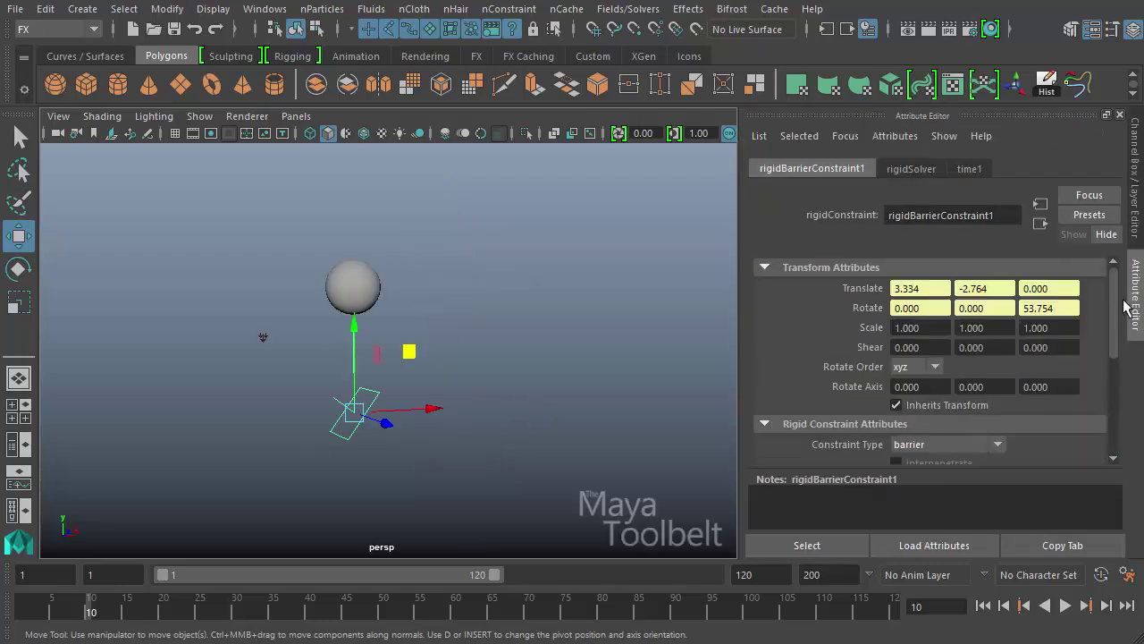
scroll(1122, 299, "down", 3)
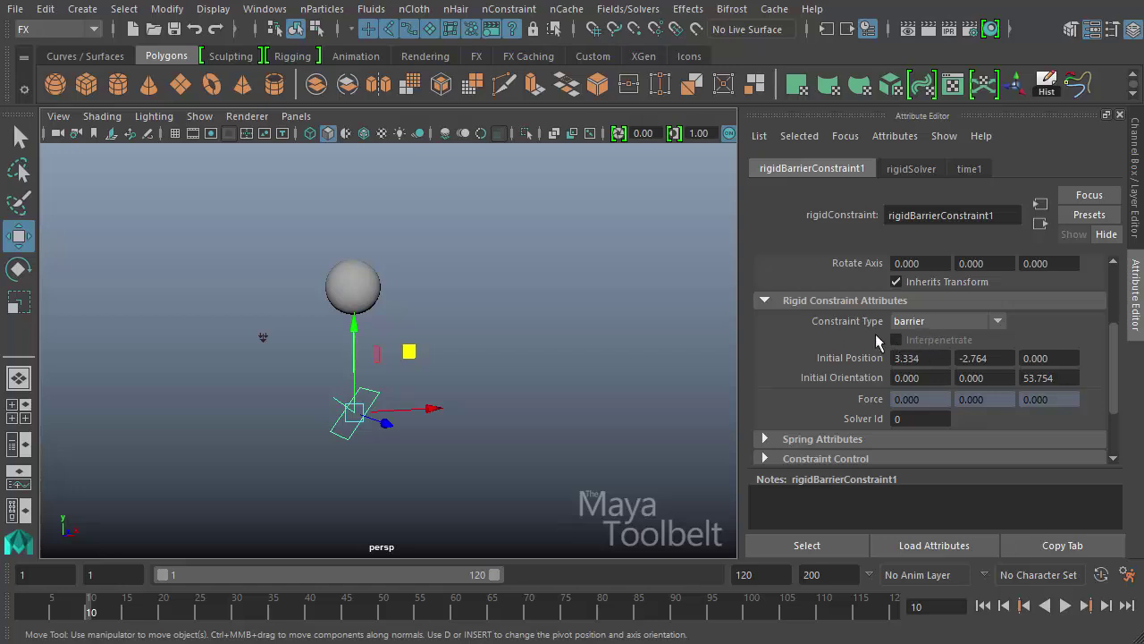
left_click_drag(420, 366, 853, 362, "alt")
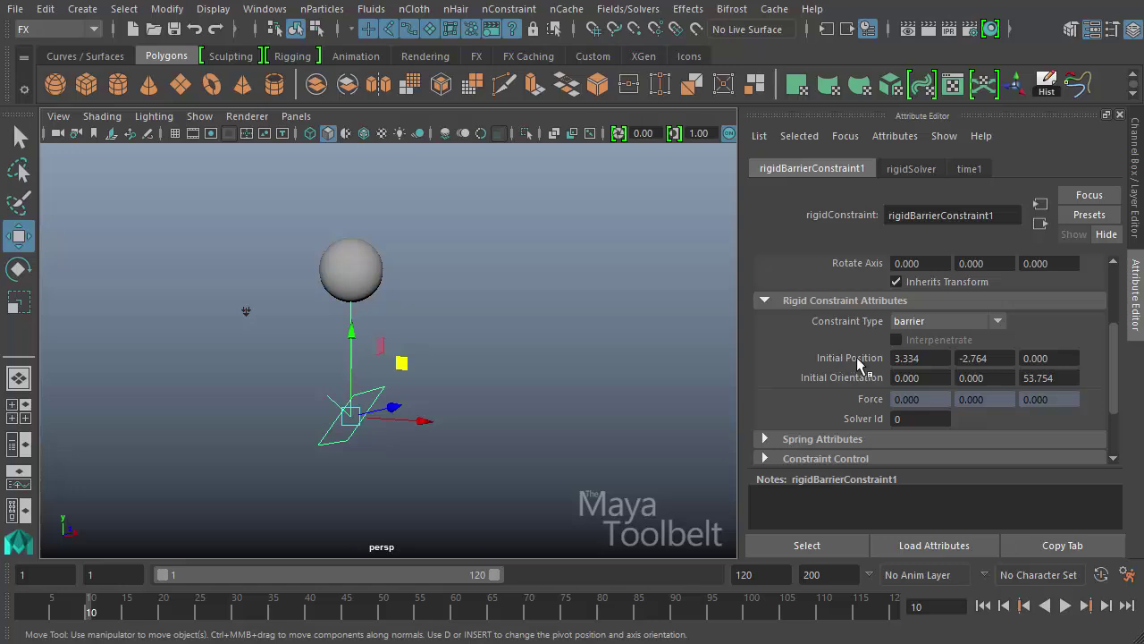
left_click_drag(543, 394, 385, 452, "alt")
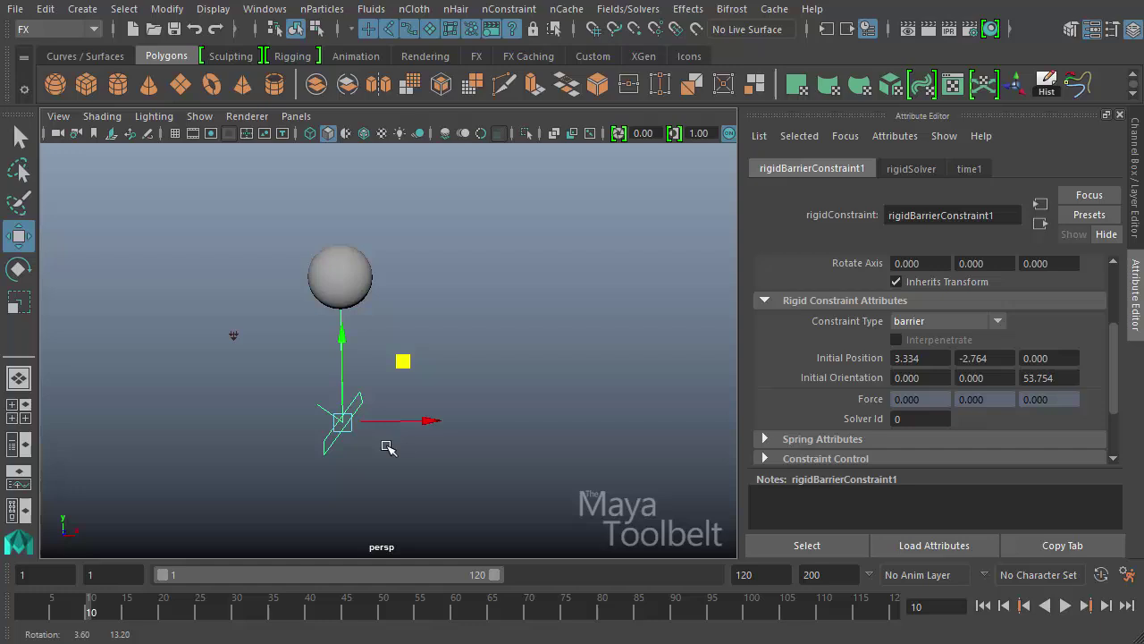
middle_click_drag(396, 370, 548, 318)
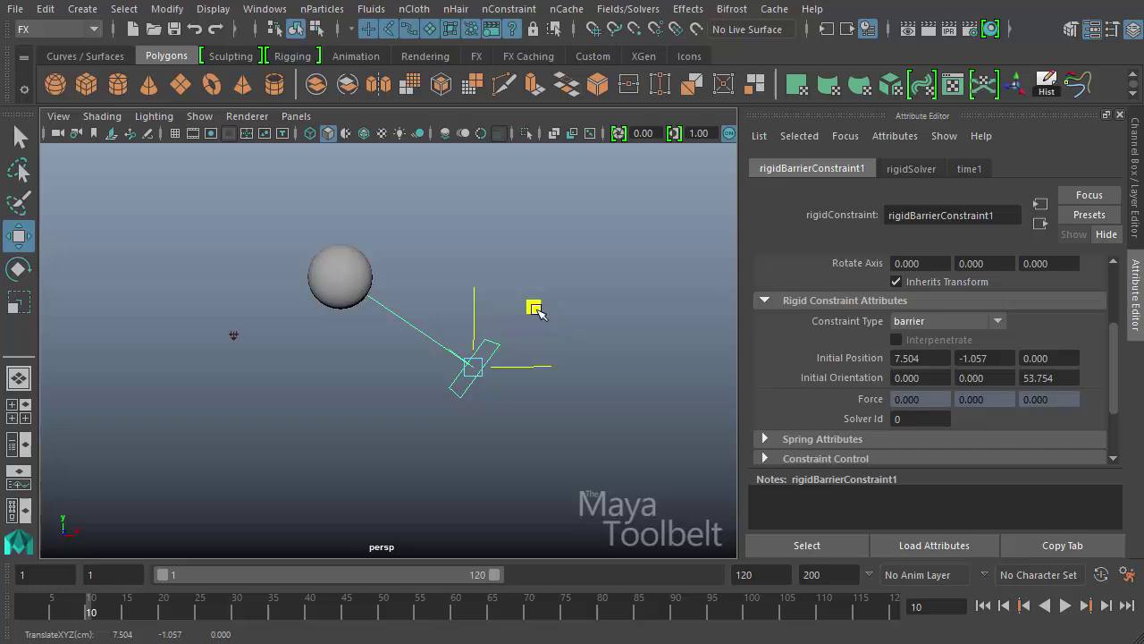
left_click_drag(536, 310, 528, 320)
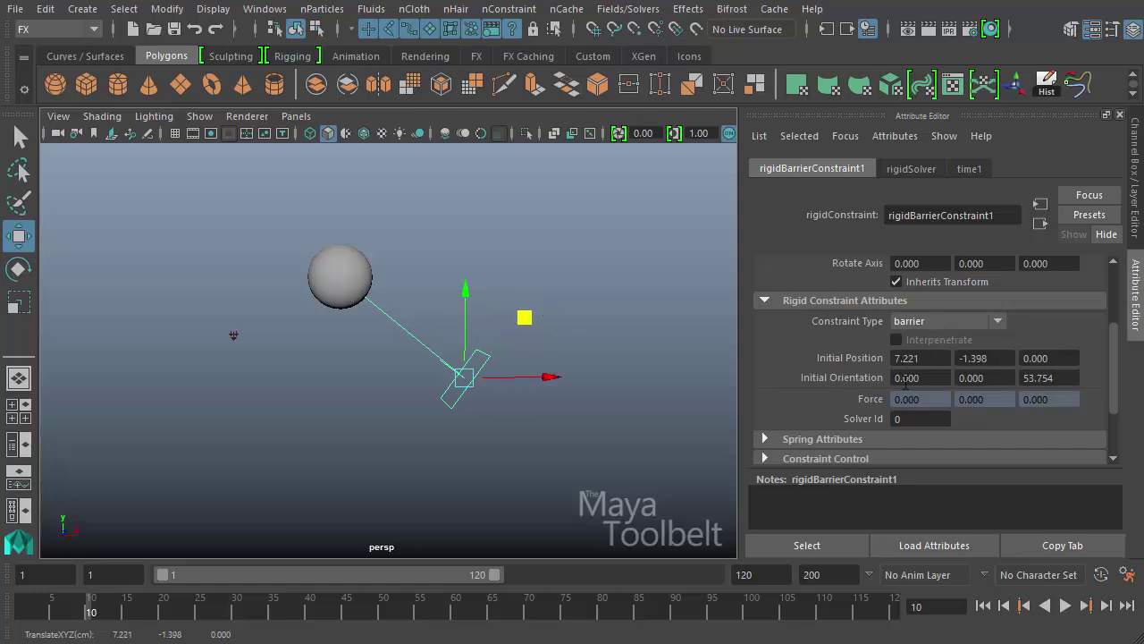
key("e")
left_click_drag(447, 312, 544, 314)
Step: Adjust the barrier plane to Translate 6.727, -1.867, 0 and Rotate -0.755, -6.989, 53.796
left_click_drag(559, 353, 567, 358, "alt")
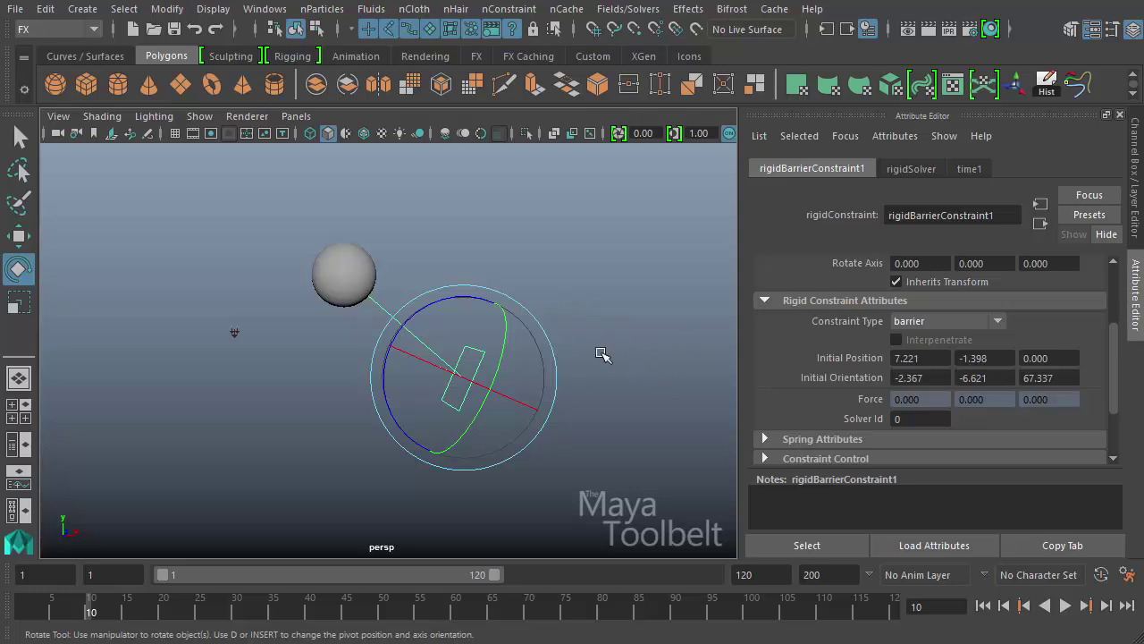
key("w")
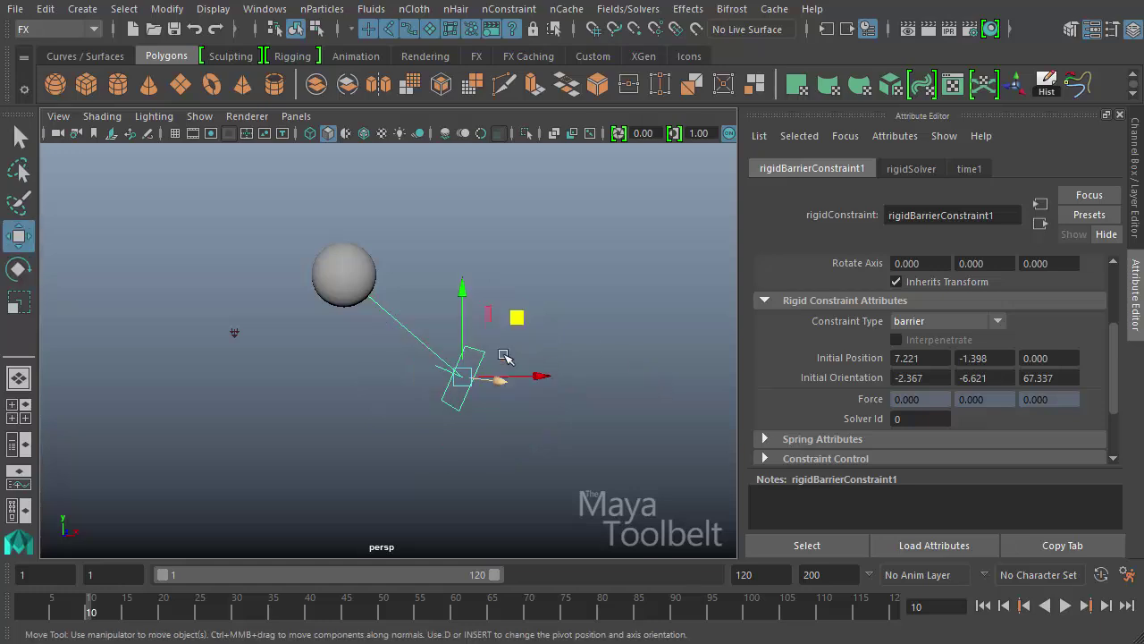
left_click_drag(516, 316, 554, 309)
key("e")
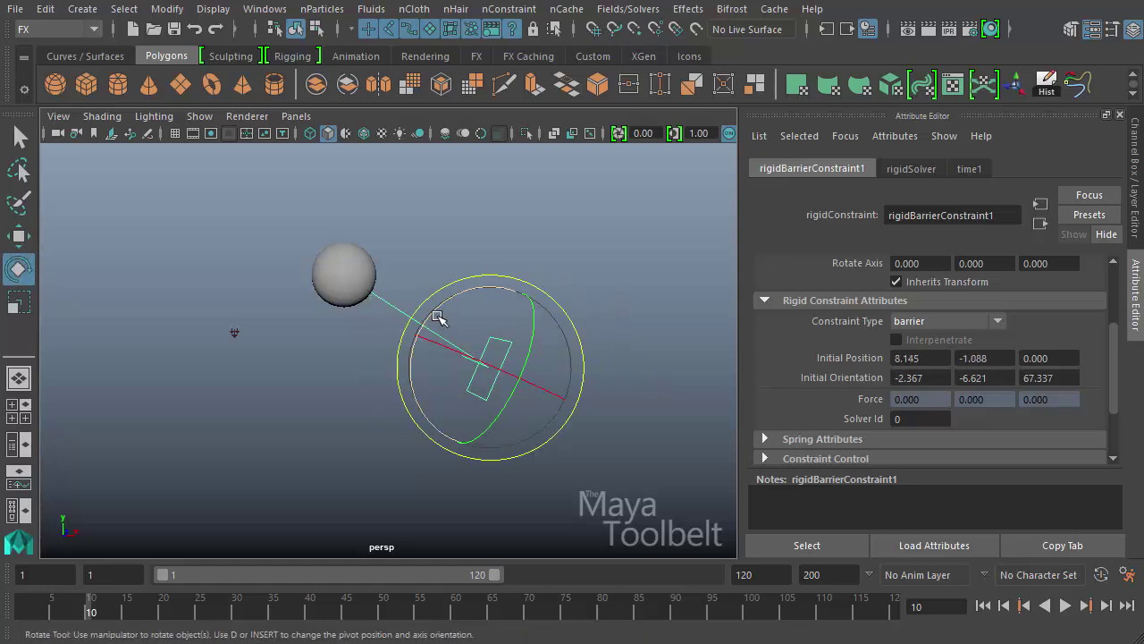
left_click_drag(437, 318, 613, 337)
key("w")
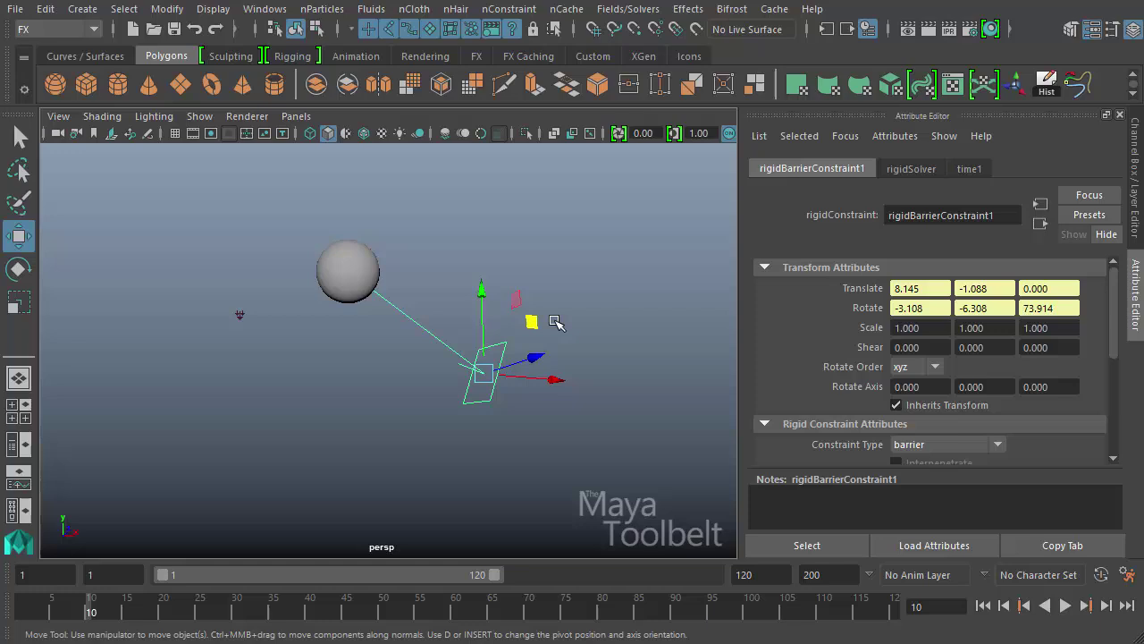
left_click_drag(532, 323, 497, 337)
key("e")
left_click_drag(421, 319, 456, 307)
left_click_drag(549, 281, 356, 277, "alt")
Step: Select the sphere and look it over from a slightly different angle
left_click(355, 278)
left_click_drag(280, 349, 383, 307, "alt")
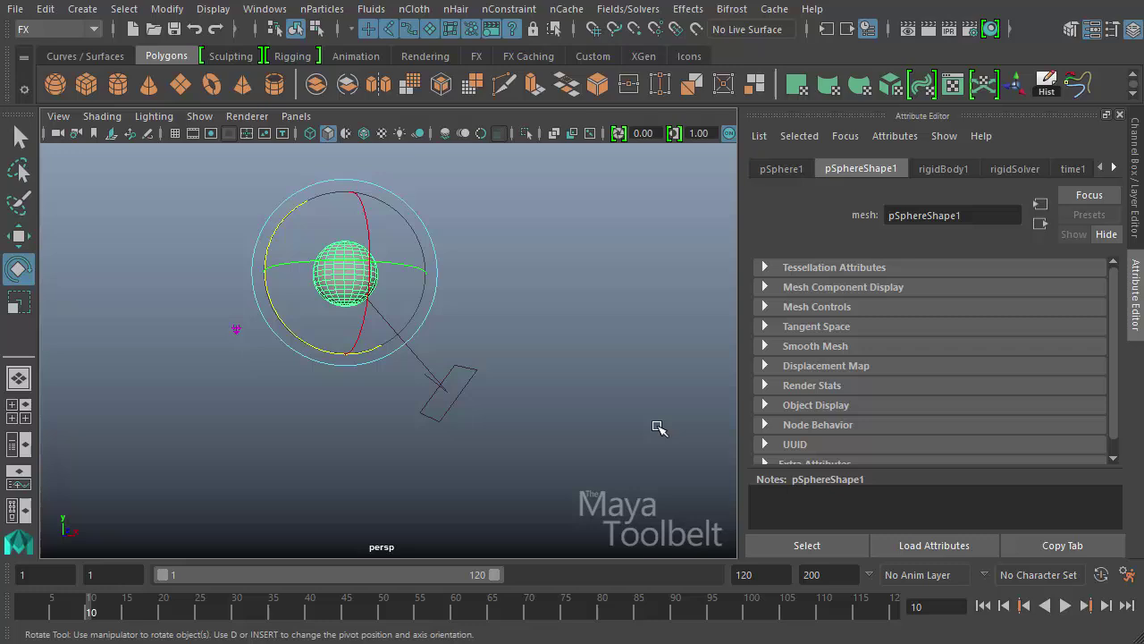
left_click_drag(612, 427, 539, 406, "alt")
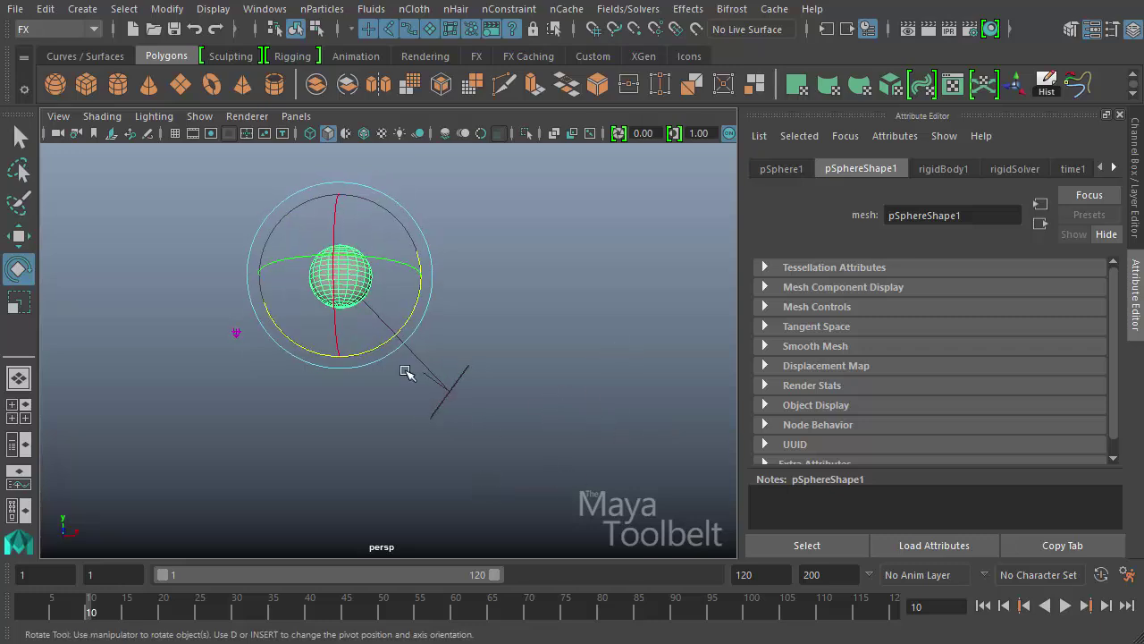
Step: Select the barrier plane and set its Constrain channel to 0 in the Channel Box
key("ctrl+a")
left_click(542, 378)
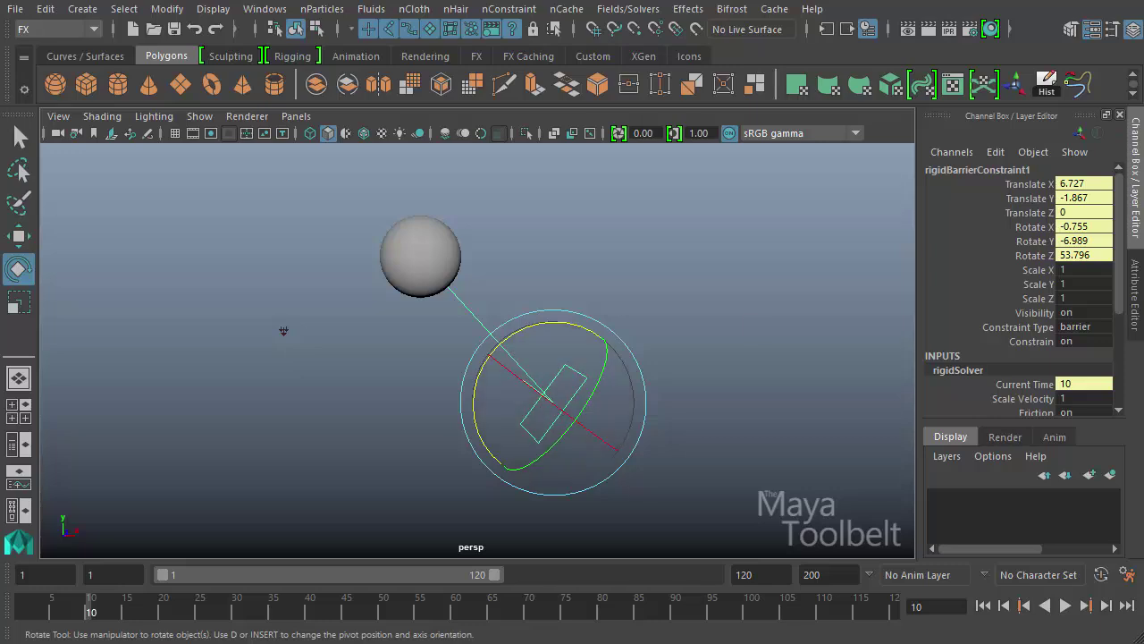
left_click(1045, 341)
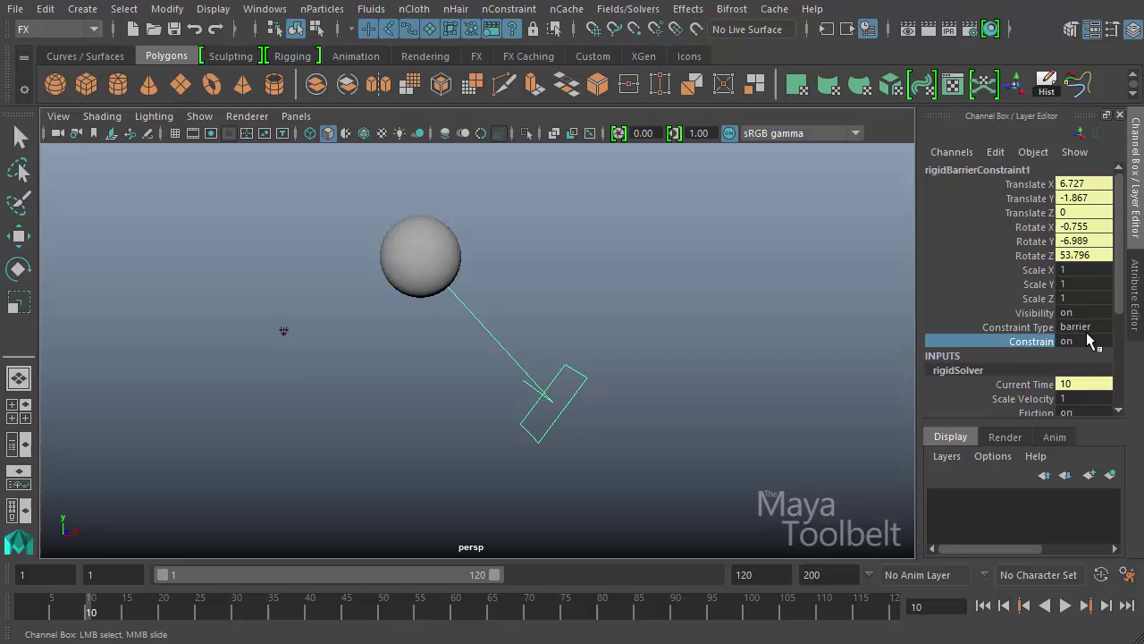
double_click(1072, 341)
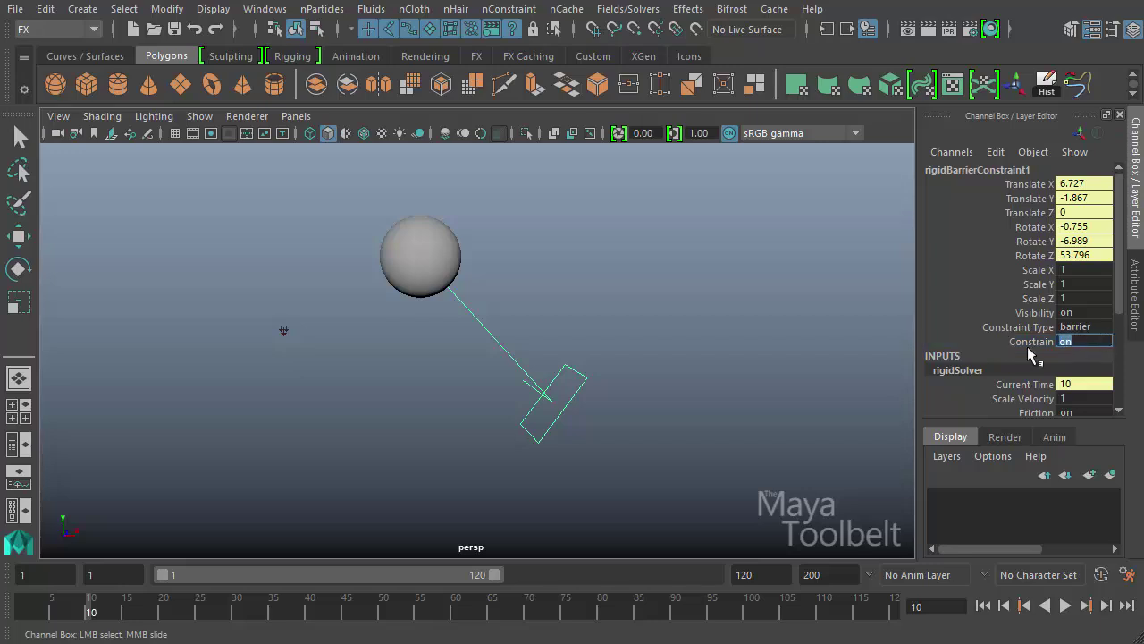
type("0")
key("Return")
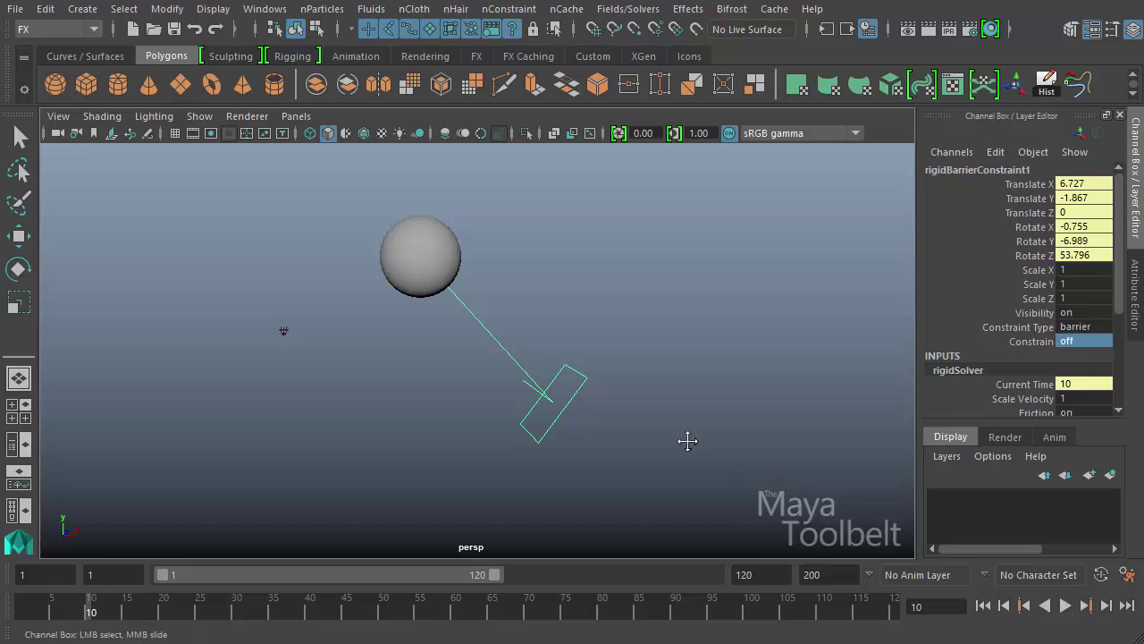
Step: Play the simulation to frame 81 so the sphere falls through the barrier
right_click_drag(685, 439, 500, 383, "alt")
left_click_drag(500, 383, 626, 429, "alt")
left_click(1065, 607)
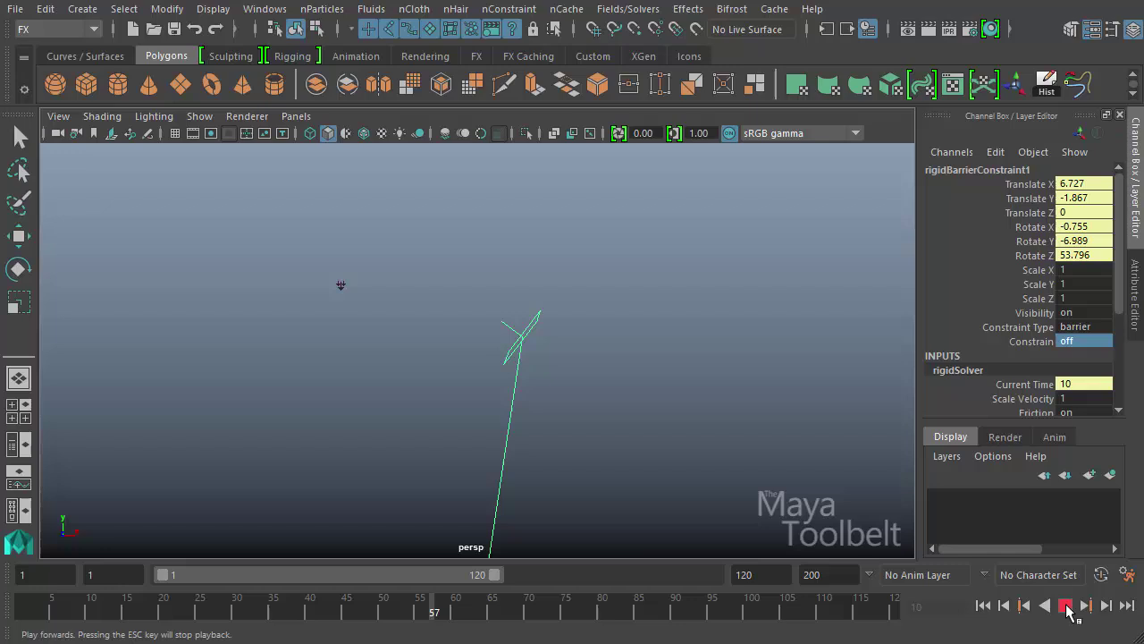
left_click(1066, 607)
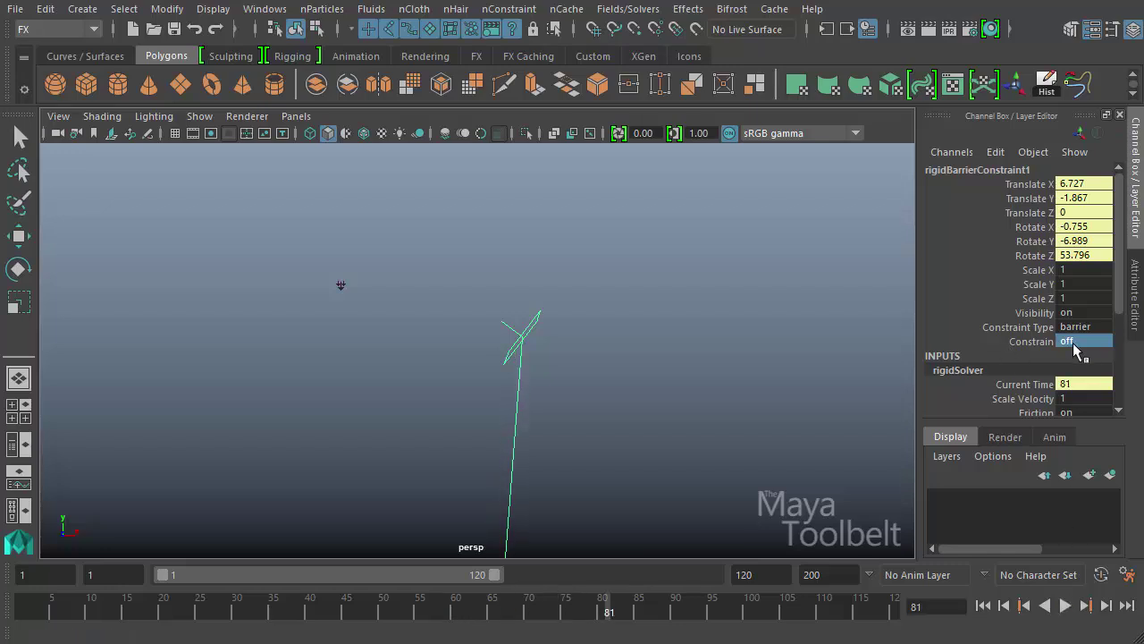
double_click(1073, 343)
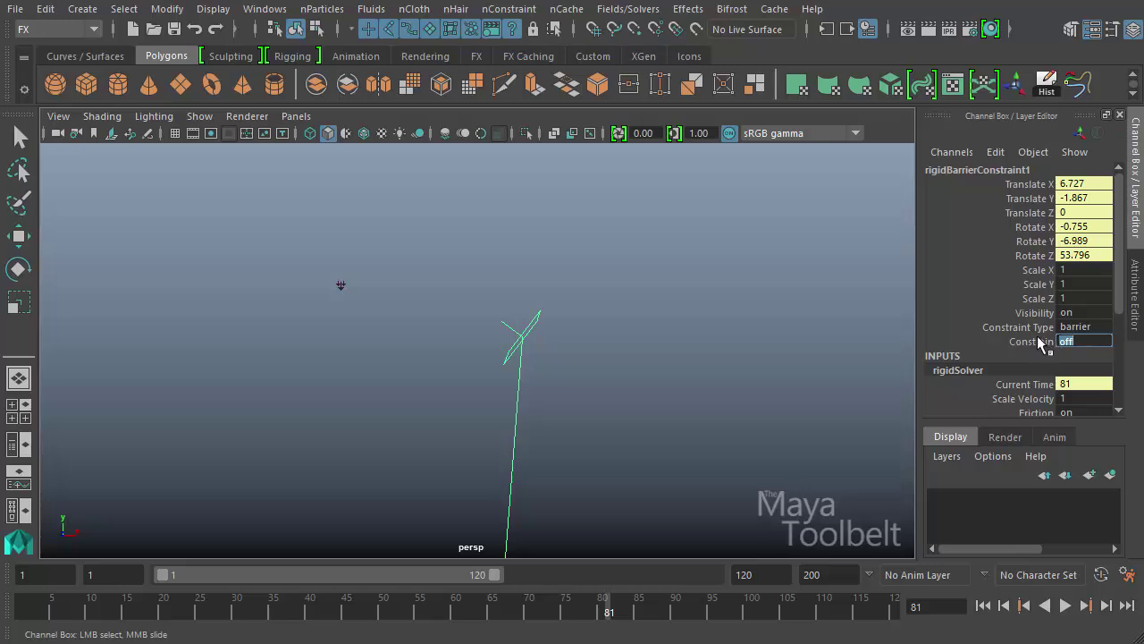
Step: Set Constrain back to 1, replay the simulation to frame 89, then rewind to frame 1
key("Return")
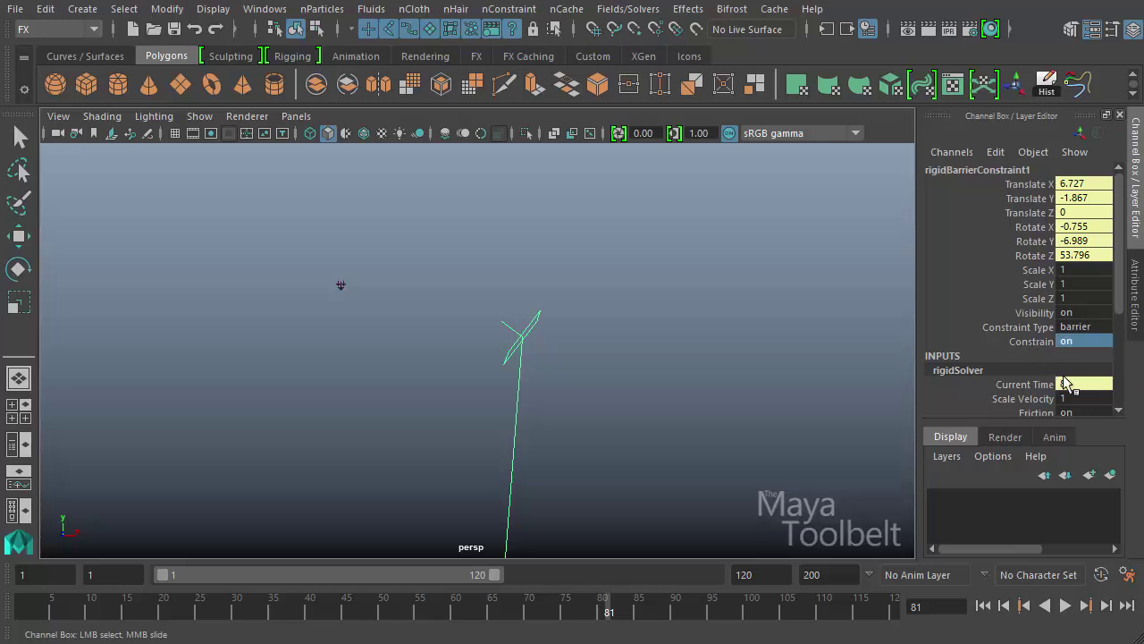
left_click(983, 605)
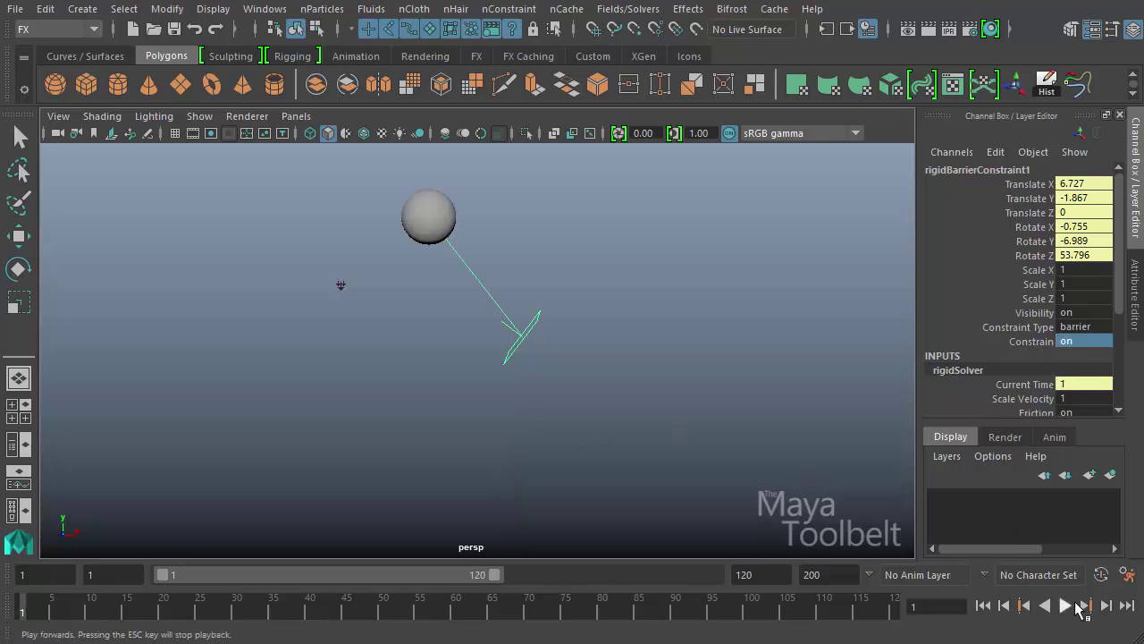
left_click(1066, 606)
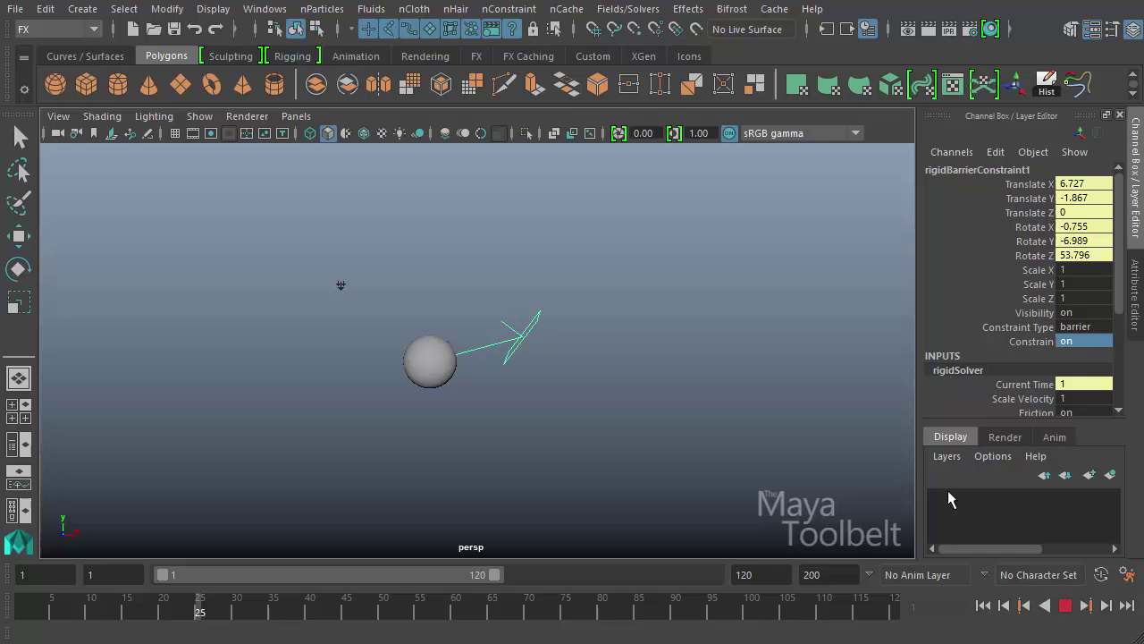
left_click(1066, 605)
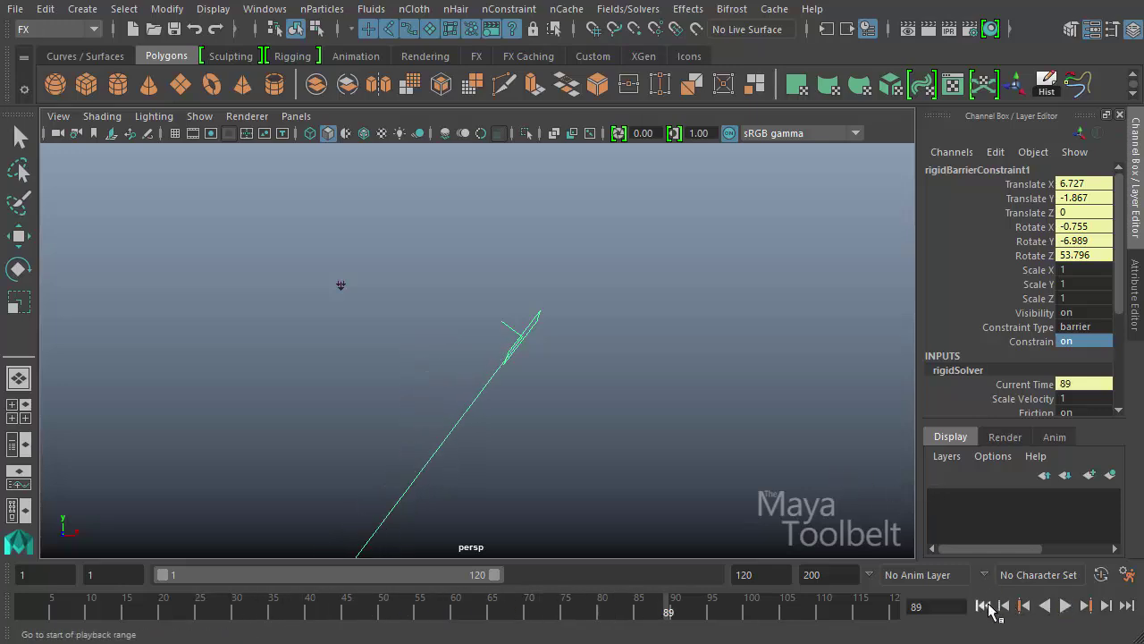
left_click(983, 605)
left_click_drag(601, 399, 651, 391, "alt")
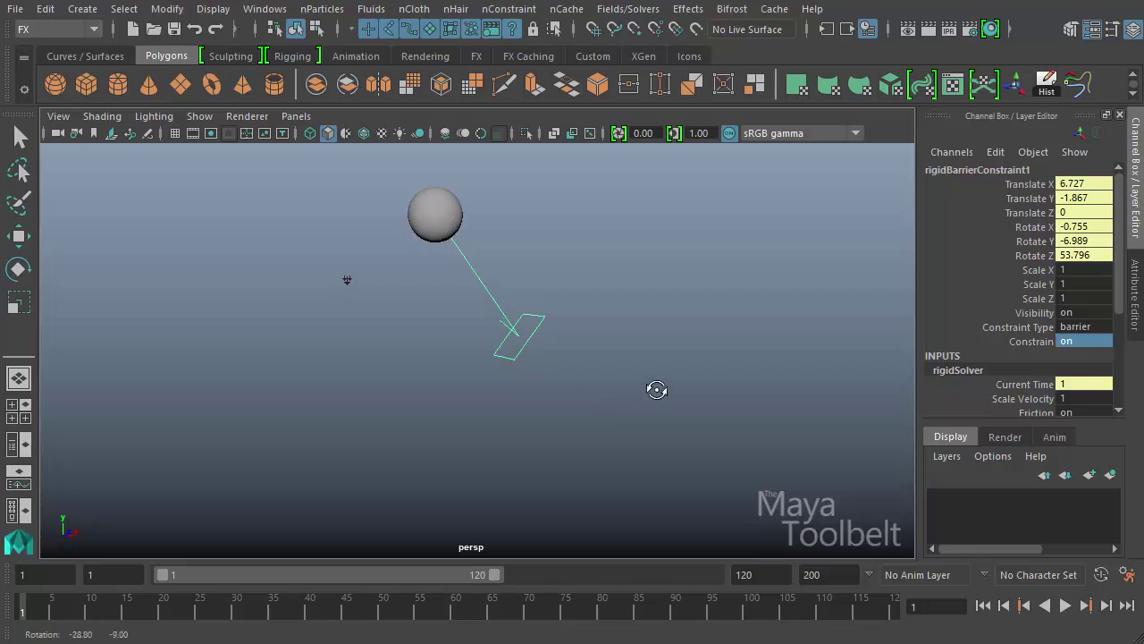
middle_click_drag(649, 379, 675, 420, "alt")
left_click_drag(675, 420, 659, 442, "alt")
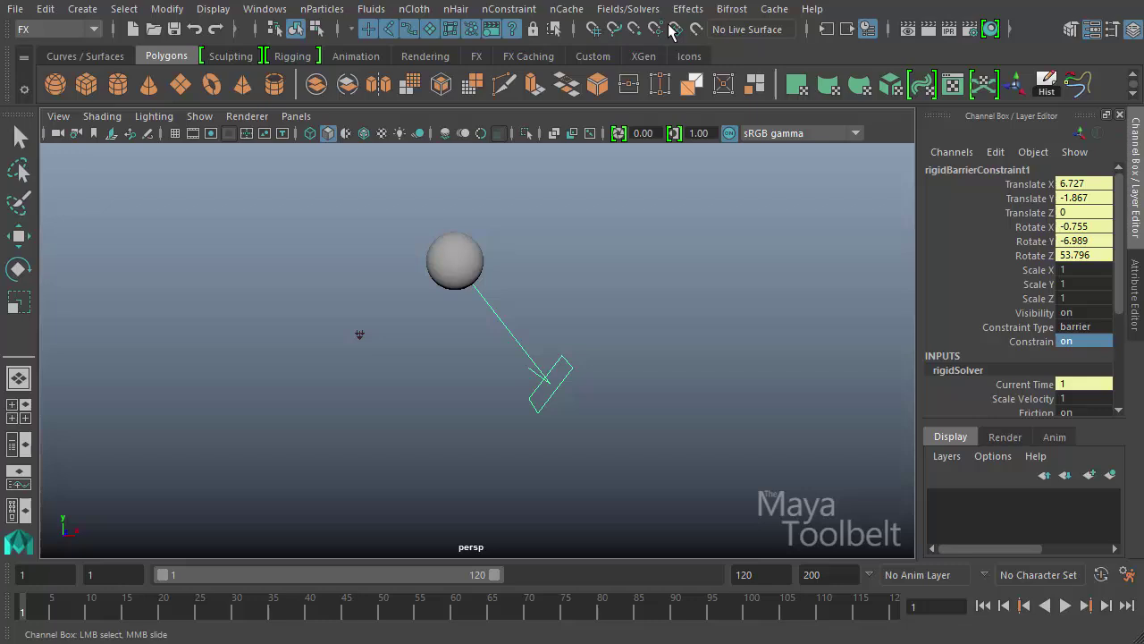
left_click(630, 9)
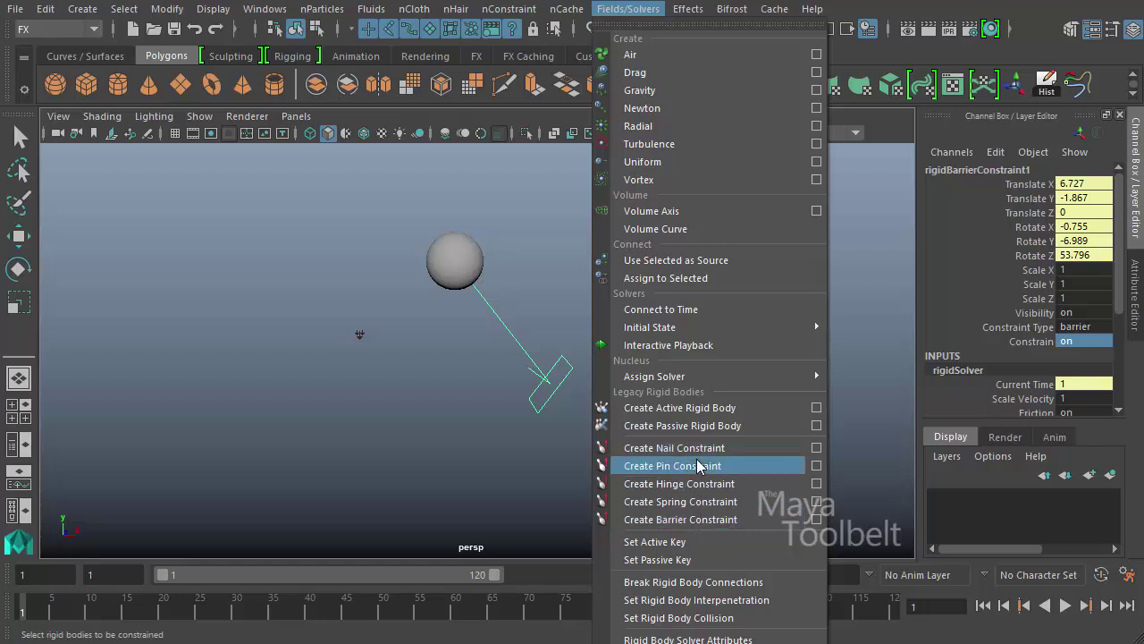
left_click(681, 501)
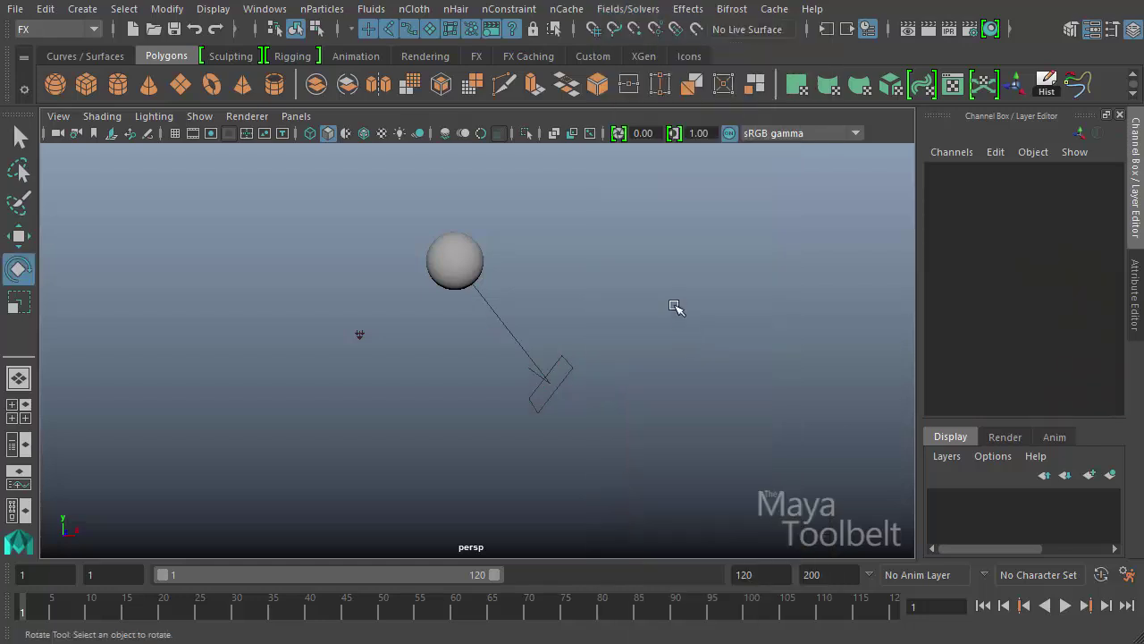